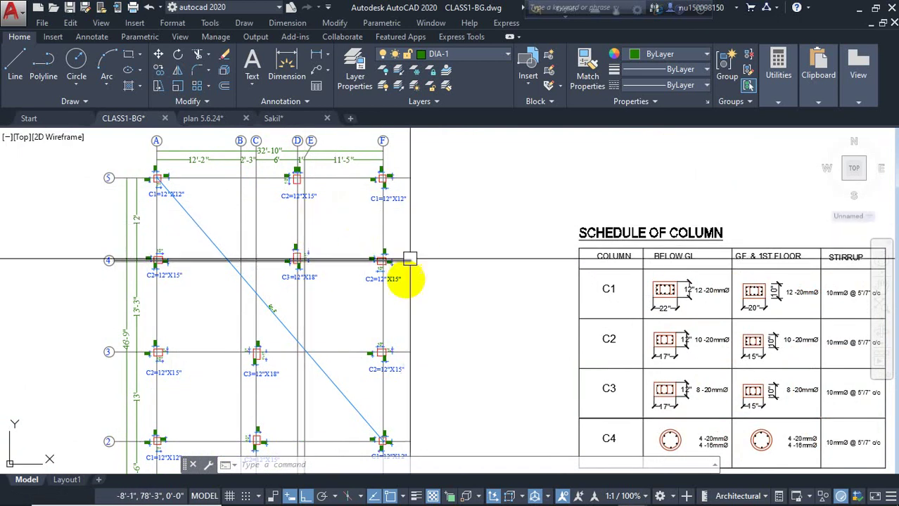
Step: Set the width dimension text of the C1 below-GL section to 12" in the column schedule
{"action": "middle_click_drag", "start_coordinate": [430, 317], "coordinate": [306, 291]}
{"action": "middle_click_drag", "start_coordinate": [351, 272], "coordinate": [337, 295]}
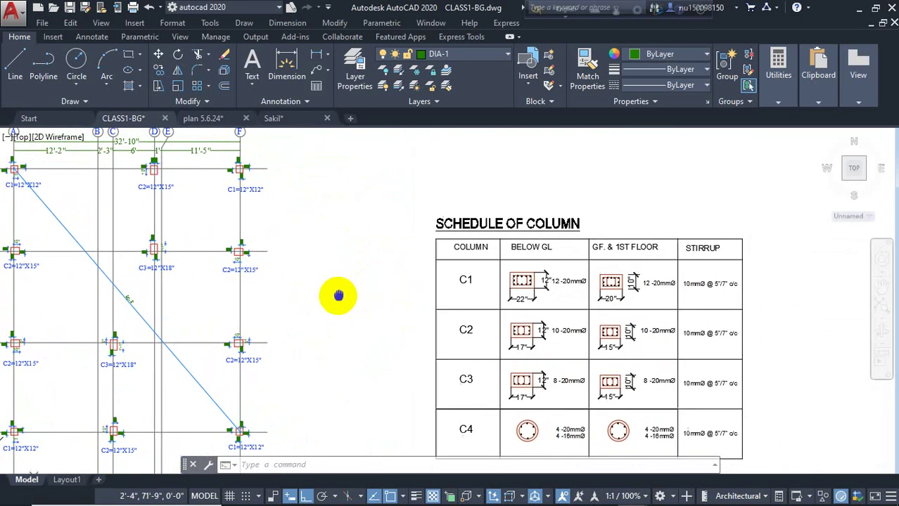
{"action": "mouse_move", "coordinate": [520, 285]}
{"action": "middle_mouse_down"}
{"action": "mouse_move", "coordinate": [461, 296]}
{"action": "mouse_move", "coordinate": [460, 249]}
{"action": "mouse_move", "coordinate": [518, 271]}
{"action": "middle_mouse_up"}
{"action": "scroll", "coordinate": [518, 271], "scroll_direction": "up", "scroll_amount": 8}
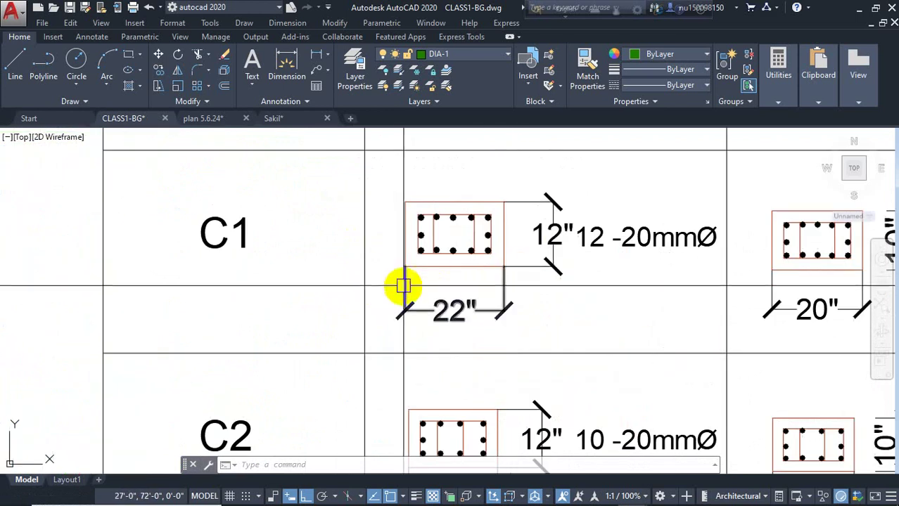
{"action": "scroll", "coordinate": [365, 292], "scroll_direction": "down", "scroll_amount": 2}
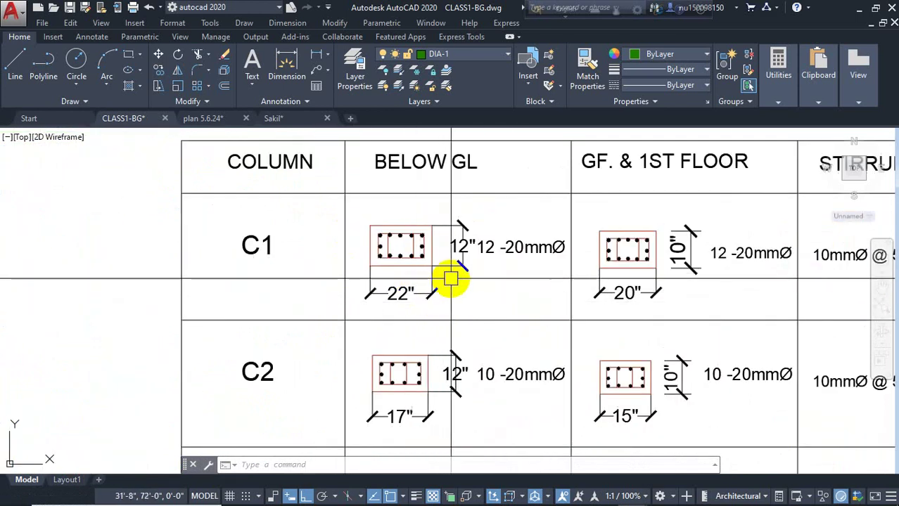
{"action": "scroll", "coordinate": [402, 243], "scroll_direction": "up", "scroll_amount": 6}
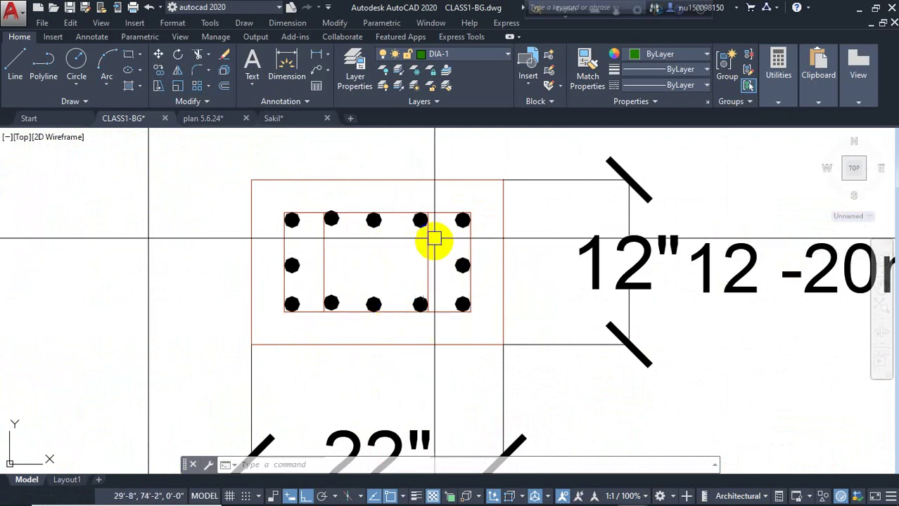
{"action": "scroll", "coordinate": [434, 240], "scroll_direction": "down", "scroll_amount": 2}
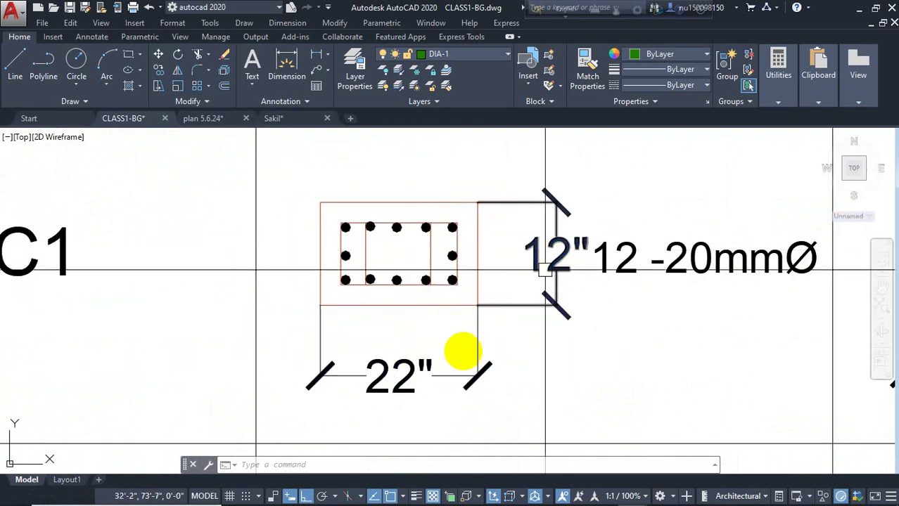
{"action": "double_click", "coordinate": [408, 385]}
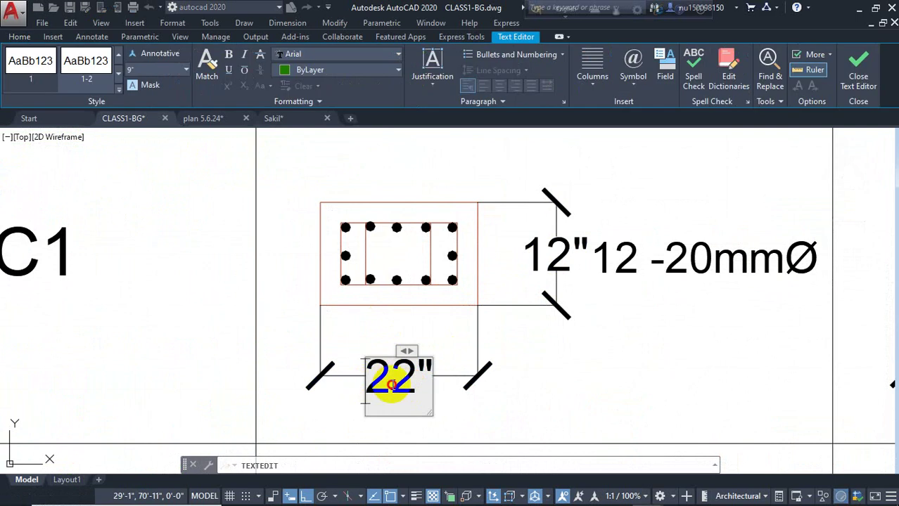
{"action": "left_click", "coordinate": [531, 394]}
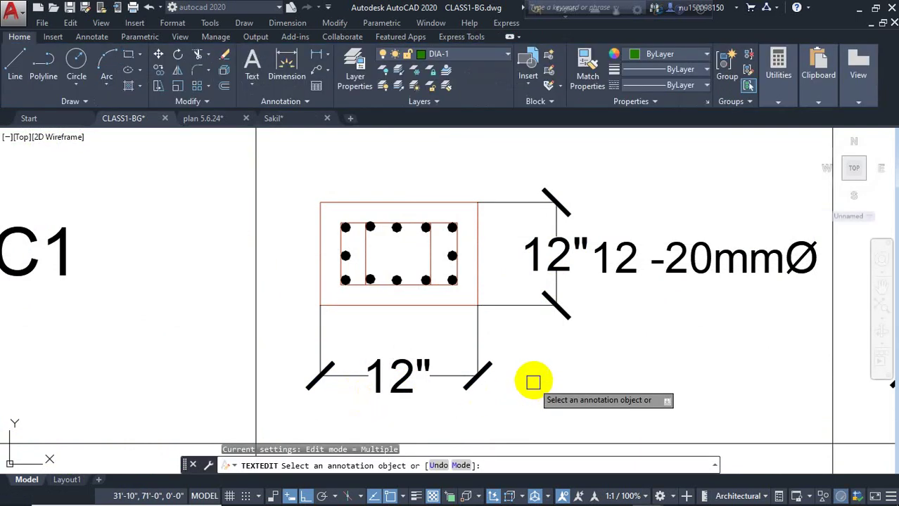
{"action": "right_click", "coordinate": [559, 367]}
{"action": "left_click", "coordinate": [580, 243]}
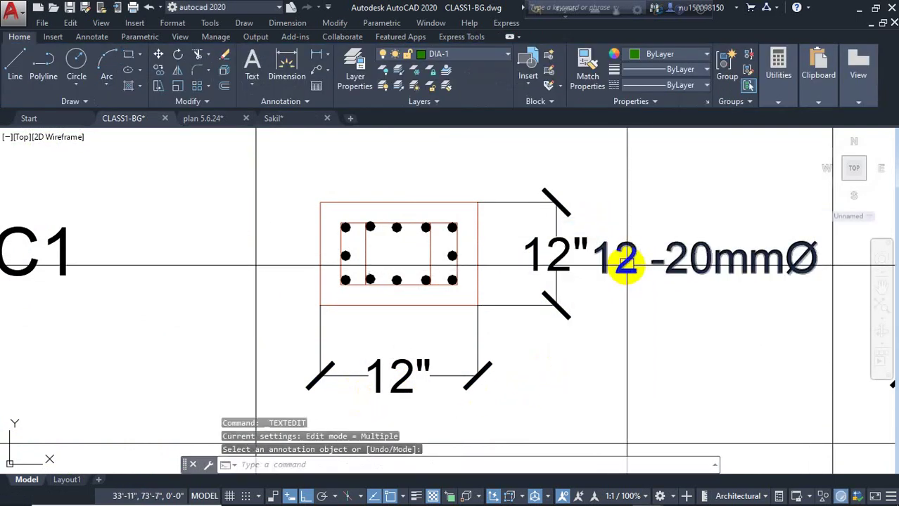
Step: Change the C1 below-GL reinforcement note to 6 -16mmØ
{"action": "double_click", "coordinate": [626, 265]}
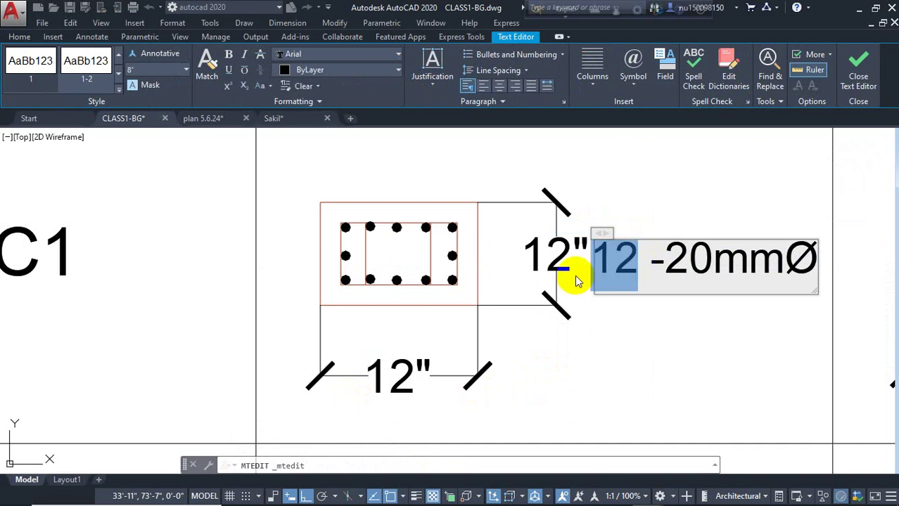
{"action": "type", "text": "6 -"}
{"action": "type", "text": "16"}
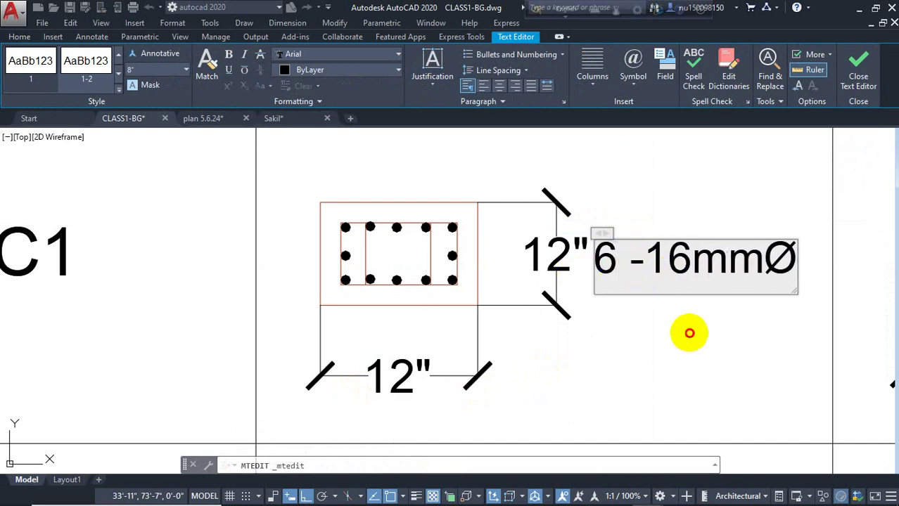
{"action": "left_click", "coordinate": [690, 334]}
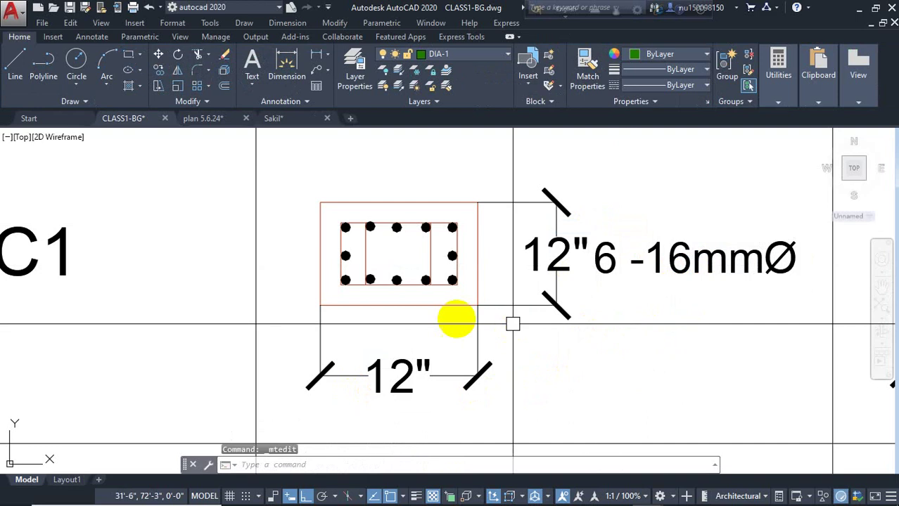
Step: Delete the C1 below-GL column section together with its dimensions, keeping the reinforcement note
{"action": "scroll", "coordinate": [412, 241], "scroll_direction": "up", "scroll_amount": 2}
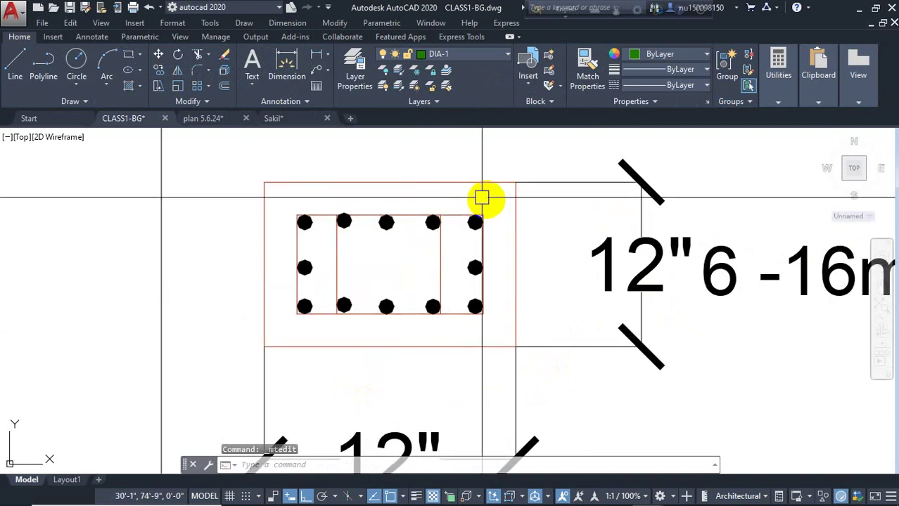
{"action": "scroll", "coordinate": [466, 197], "scroll_direction": "down", "scroll_amount": 8}
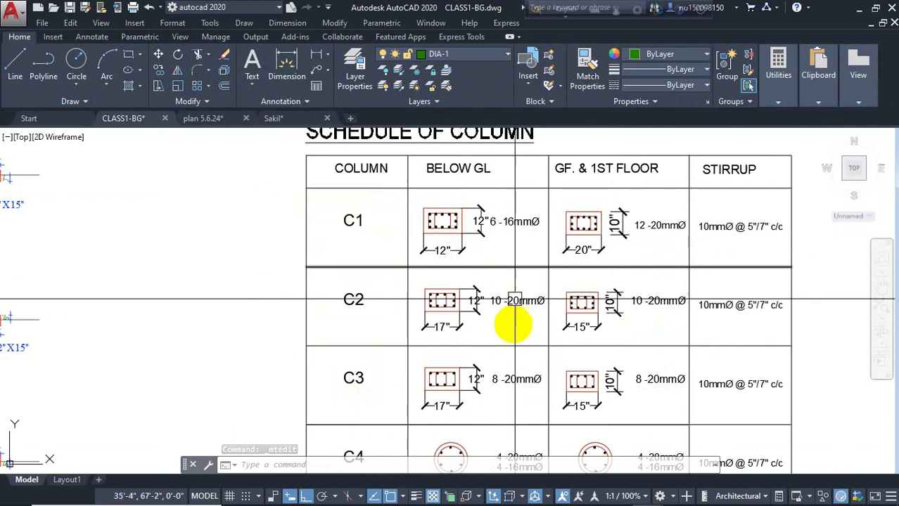
{"action": "scroll", "coordinate": [457, 369], "scroll_direction": "up", "scroll_amount": 4}
{"action": "scroll", "coordinate": [493, 352], "scroll_direction": "down", "scroll_amount": 4}
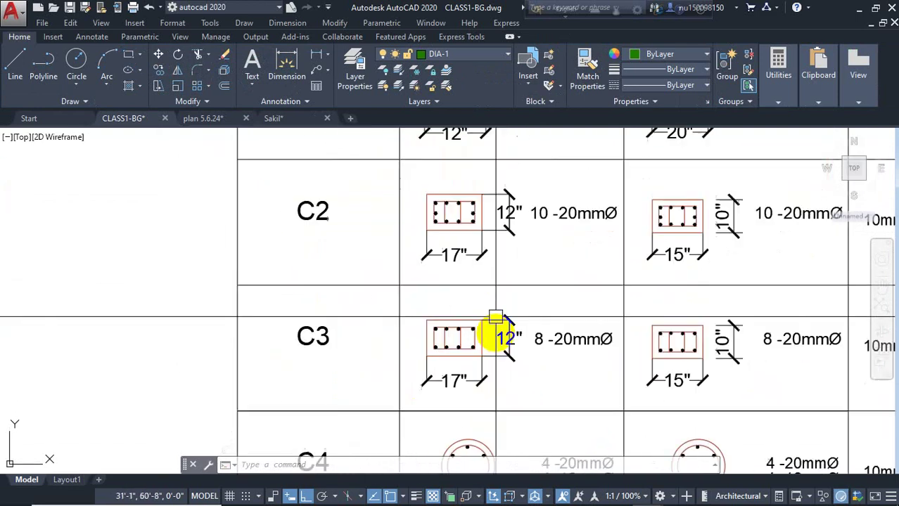
{"action": "middle_click_drag", "start_coordinate": [534, 296], "coordinate": [539, 366]}
{"action": "scroll", "coordinate": [524, 243], "scroll_direction": "up", "scroll_amount": 2}
{"action": "left_click", "coordinate": [525, 204]}
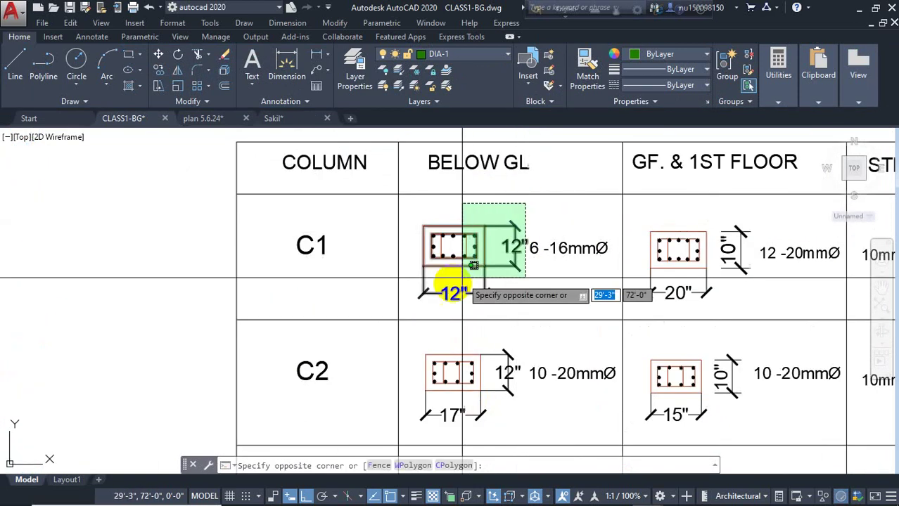
{"action": "left_click", "coordinate": [433, 299]}
{"action": "key", "text": "Delete"}
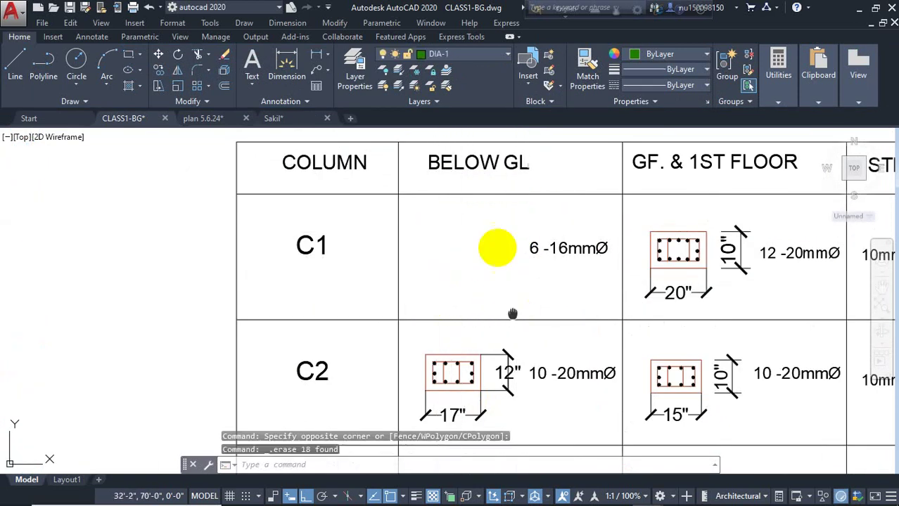
Step: Copy the C3 below-GL column section with its dimensions straight up into the empty C1 below-GL cell
{"action": "middle_click_drag", "start_coordinate": [497, 247], "coordinate": [445, 285]}
{"action": "scroll", "coordinate": [442, 263], "scroll_direction": "up", "scroll_amount": 2}
{"action": "left_click", "coordinate": [462, 239]}
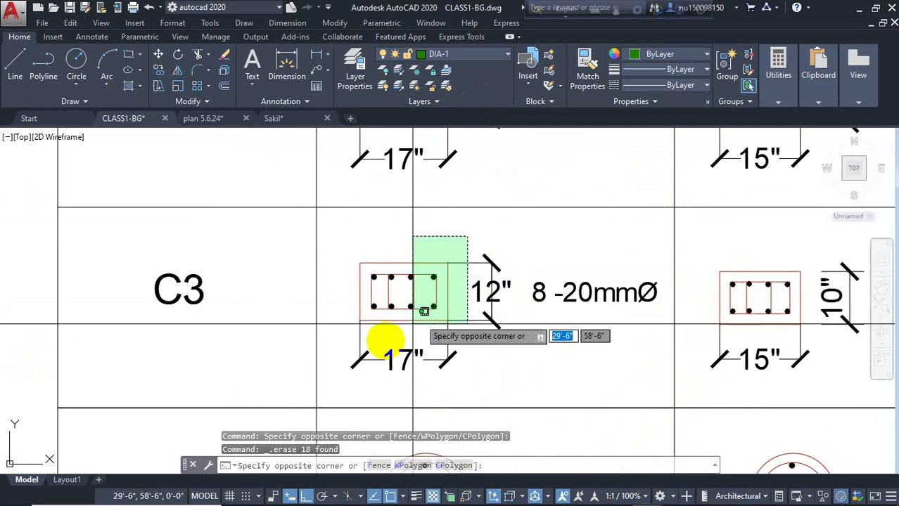
{"action": "left_click", "coordinate": [382, 366]}
{"action": "type", "text": "co"}
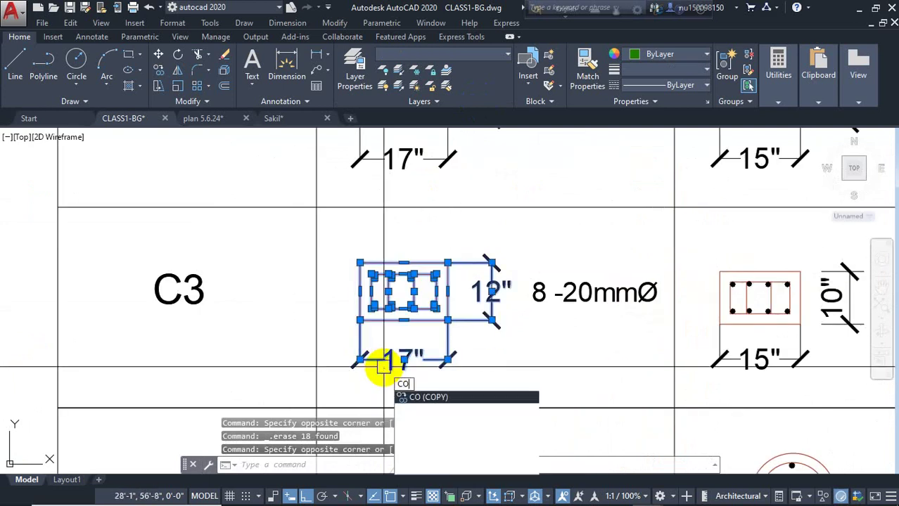
{"action": "key", "text": "Return"}
{"action": "left_click", "coordinate": [411, 275]}
{"action": "scroll", "coordinate": [397, 287], "scroll_direction": "down", "scroll_amount": 3}
{"action": "scroll", "coordinate": [403, 236], "scroll_direction": "up", "scroll_amount": 3}
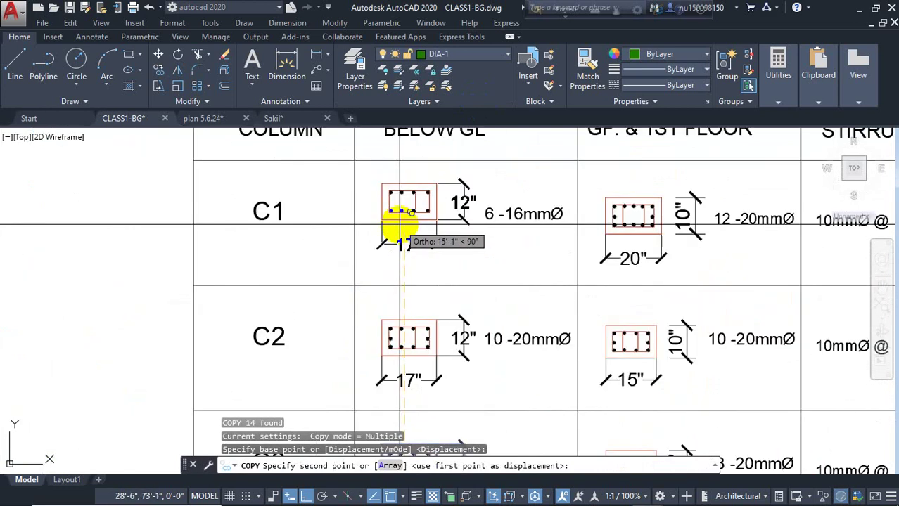
{"action": "left_click", "coordinate": [412, 219]}
{"action": "key", "text": "Escape"}
Step: Delete the two leftmost reinforcement bars from the copied C1 below-GL section
{"action": "scroll", "coordinate": [412, 213], "scroll_direction": "up", "scroll_amount": 5}
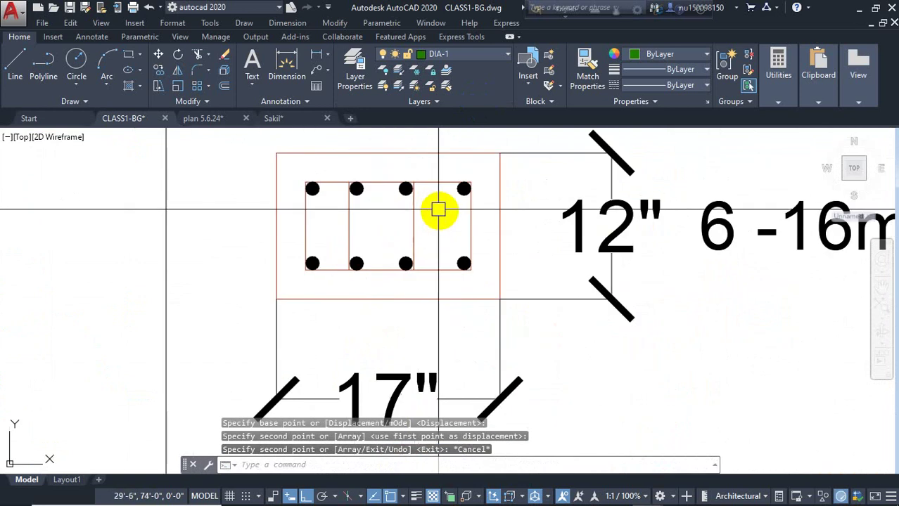
{"action": "scroll", "coordinate": [311, 216], "scroll_direction": "up", "scroll_amount": 2}
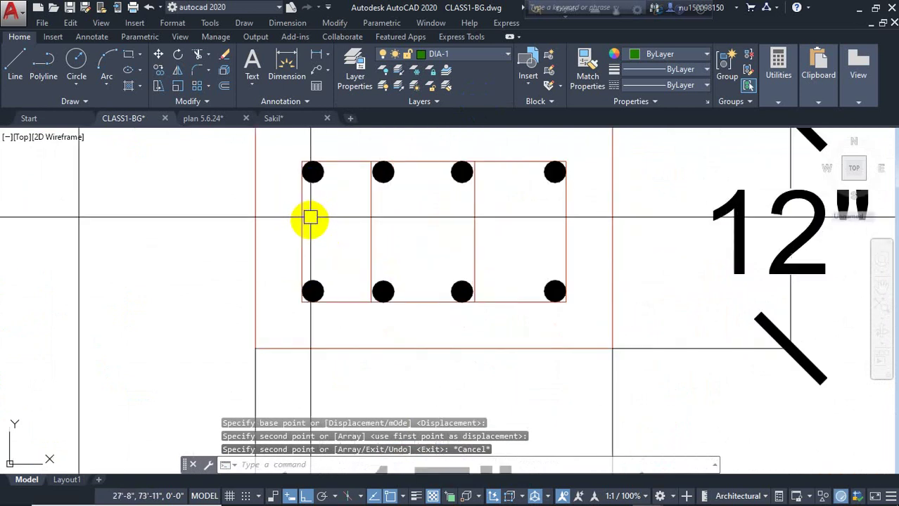
{"action": "left_click", "coordinate": [313, 172]}
{"action": "left_click", "coordinate": [313, 290]}
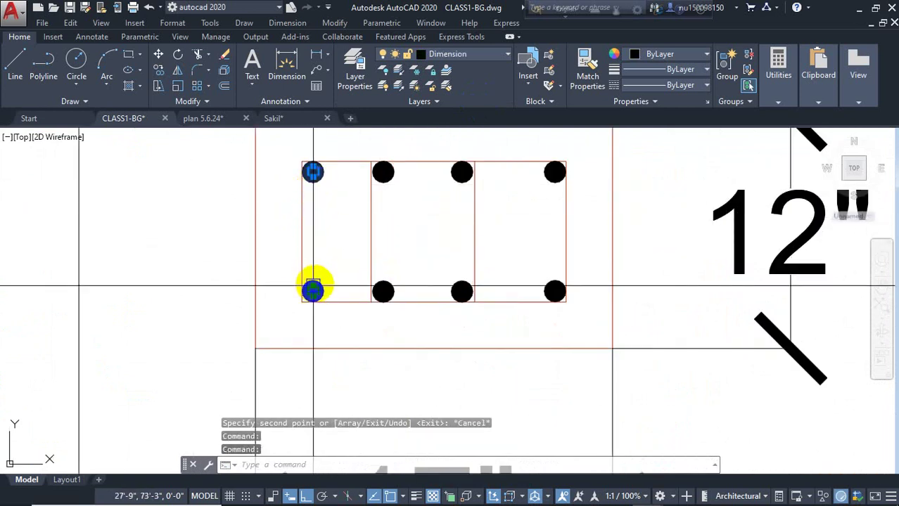
{"action": "key", "text": "Delete"}
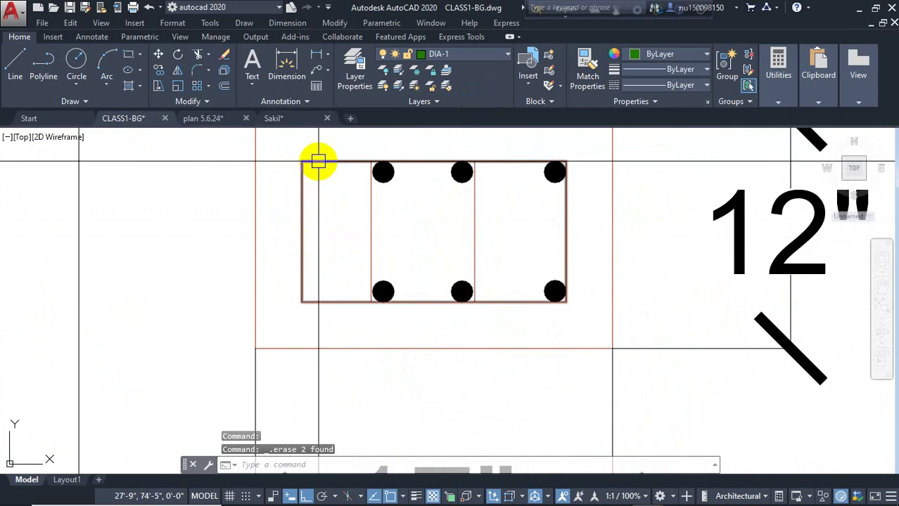
Step: Stretch the left edge of the C1 stirrup rectangle inward to the first inner tie line
{"action": "left_click", "coordinate": [317, 162]}
{"action": "mouse_move", "coordinate": [305, 234]}
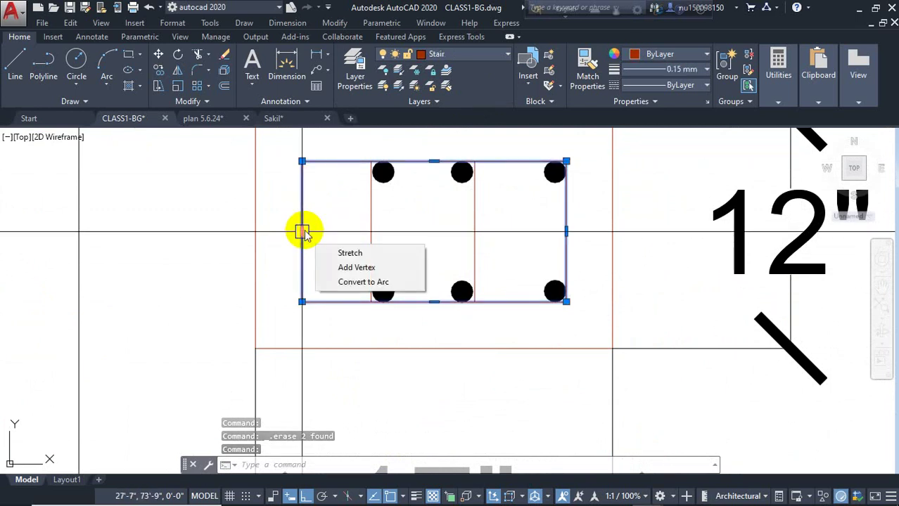
{"action": "left_click", "coordinate": [303, 234]}
{"action": "left_click", "coordinate": [371, 232]}
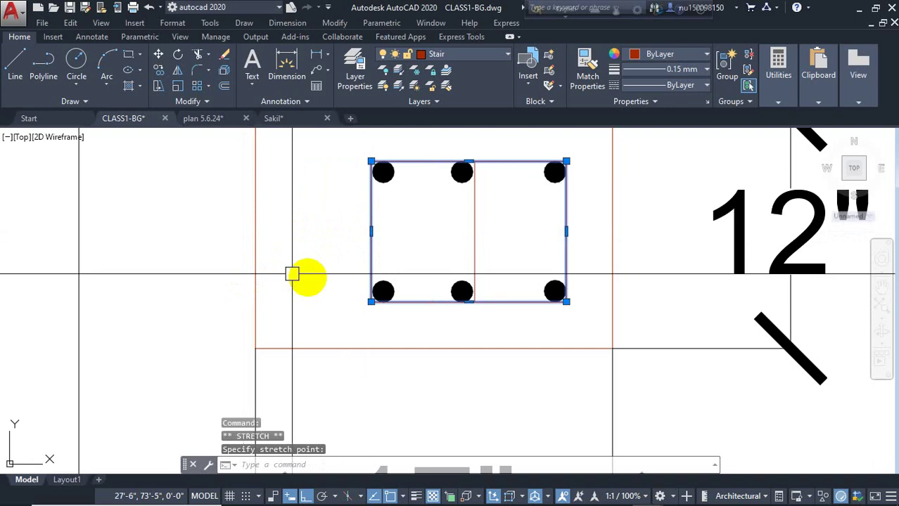
{"action": "key", "text": "Escape"}
Step: Stretch the left side of the C1 below-GL column outline and its width dimension inward, closer to the stirrup
{"action": "scroll", "coordinate": [412, 251], "scroll_direction": "down", "scroll_amount": 4}
{"action": "scroll", "coordinate": [431, 207], "scroll_direction": "up", "scroll_amount": 2}
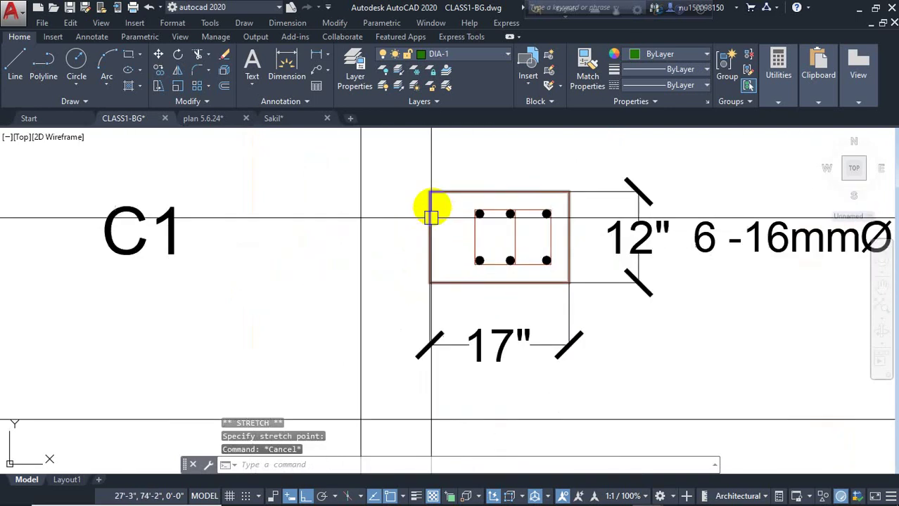
{"action": "left_click", "coordinate": [415, 235]}
{"action": "left_click", "coordinate": [395, 371]}
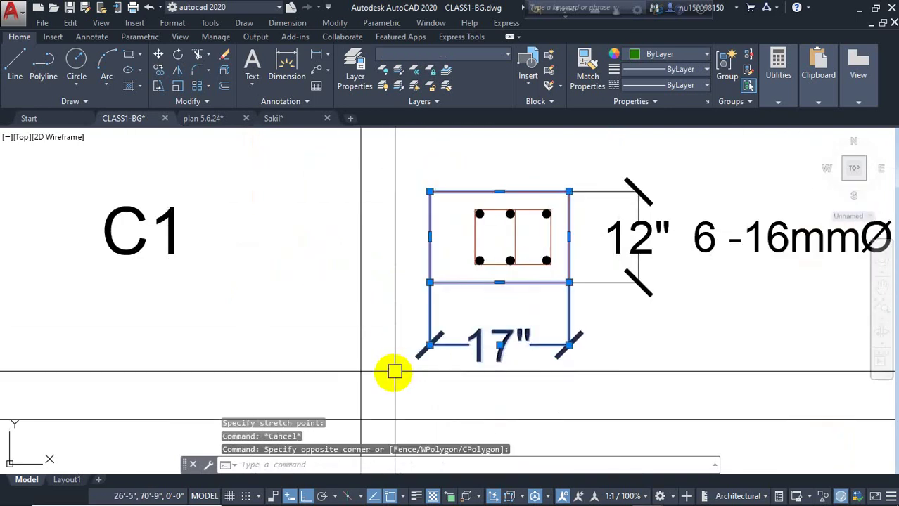
{"action": "key", "text": "Return"}
{"action": "left_click", "coordinate": [380, 324]}
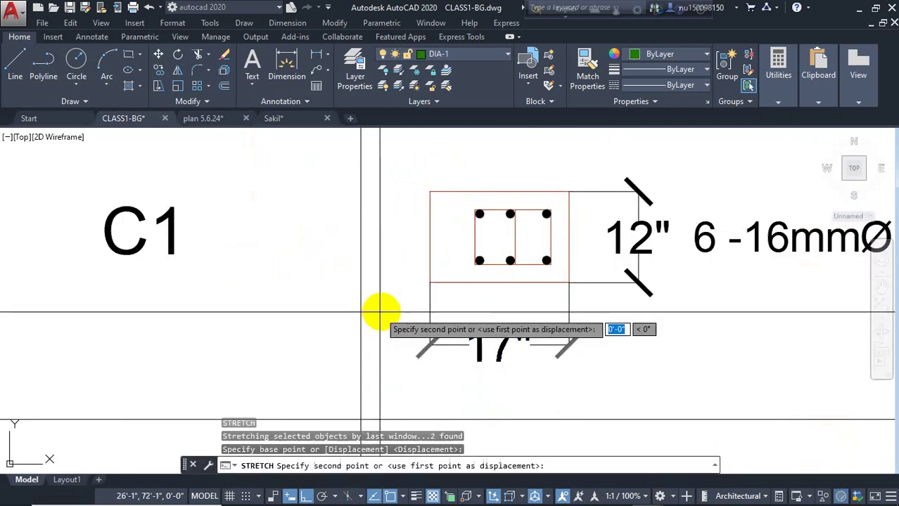
{"action": "left_click", "coordinate": [405, 310]}
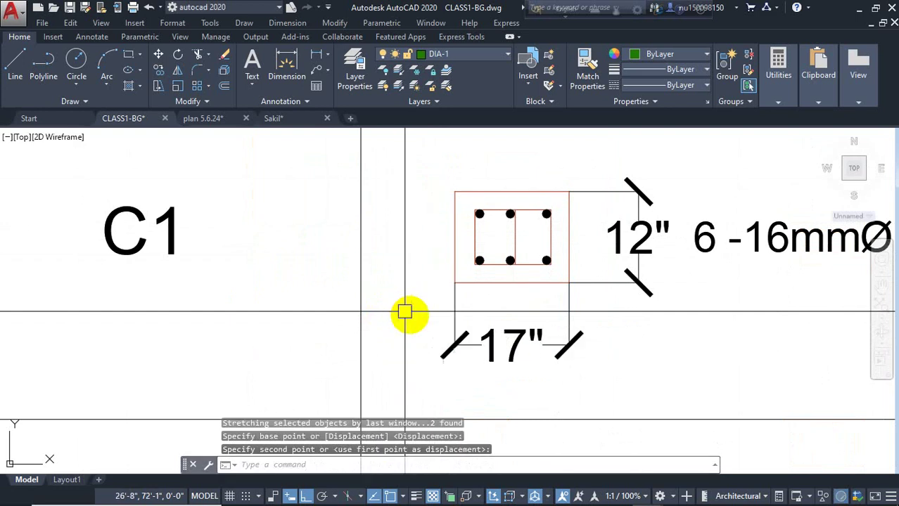
Step: Set the width dimension text of the C1 below-GL section to 15"
{"action": "left_click", "coordinate": [487, 328]}
{"action": "double_click", "coordinate": [499, 343]}
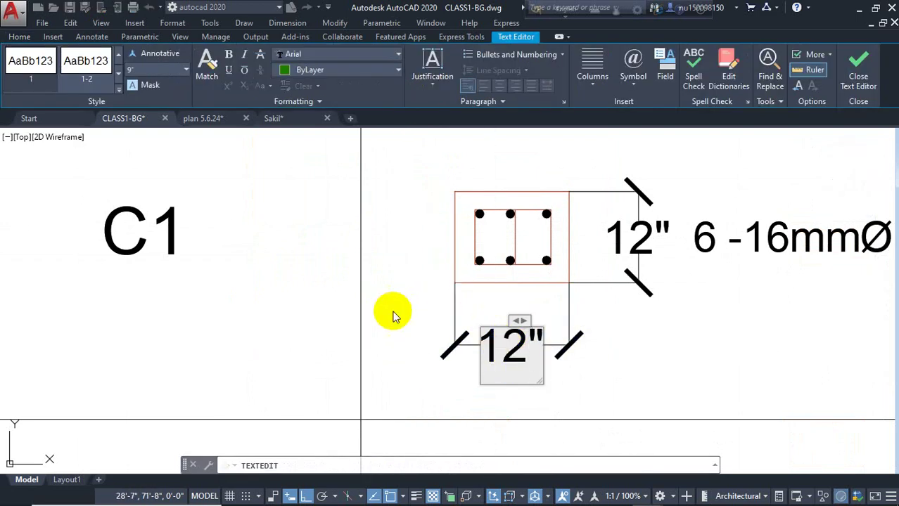
{"action": "scroll", "coordinate": [393, 315], "scroll_direction": "down", "scroll_amount": 3}
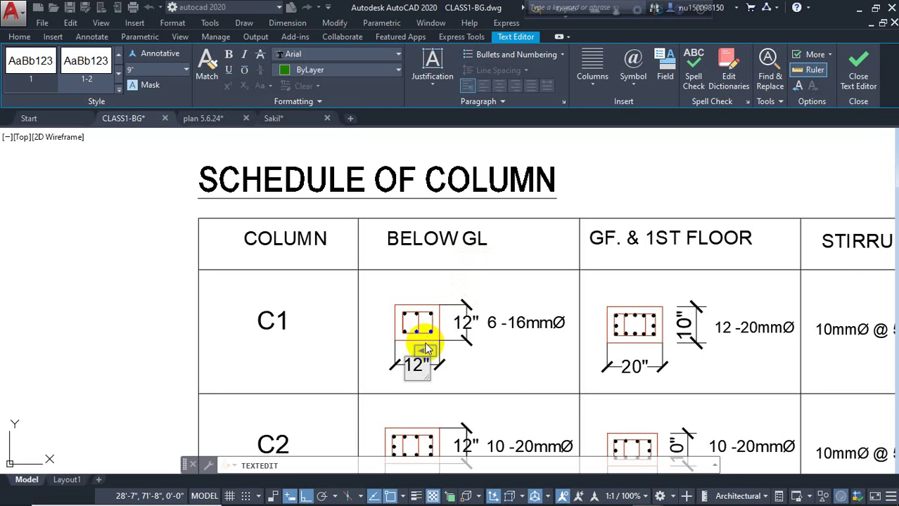
{"action": "scroll", "coordinate": [415, 394], "scroll_direction": "up", "scroll_amount": 4}
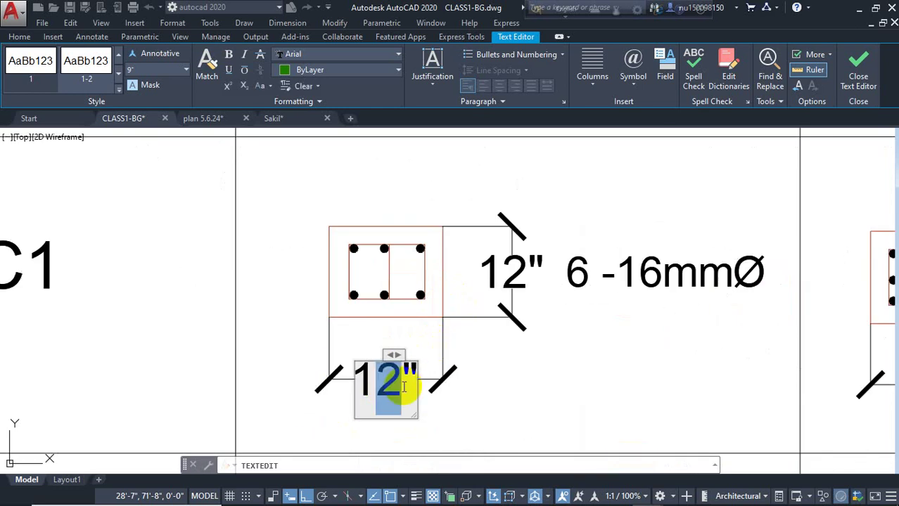
{"action": "left_click", "coordinate": [504, 265]}
Step: Set the height dimension text of the C1 below-GL section to 15" and finish text editing
{"action": "left_click", "coordinate": [510, 275]}
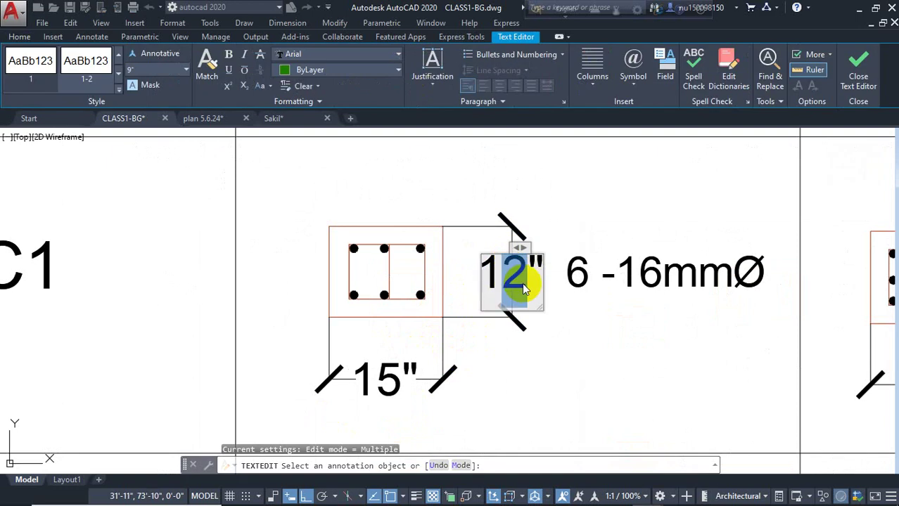
{"action": "type", "text": "5"}
{"action": "left_click", "coordinate": [541, 321]}
{"action": "right_click", "coordinate": [575, 199]}
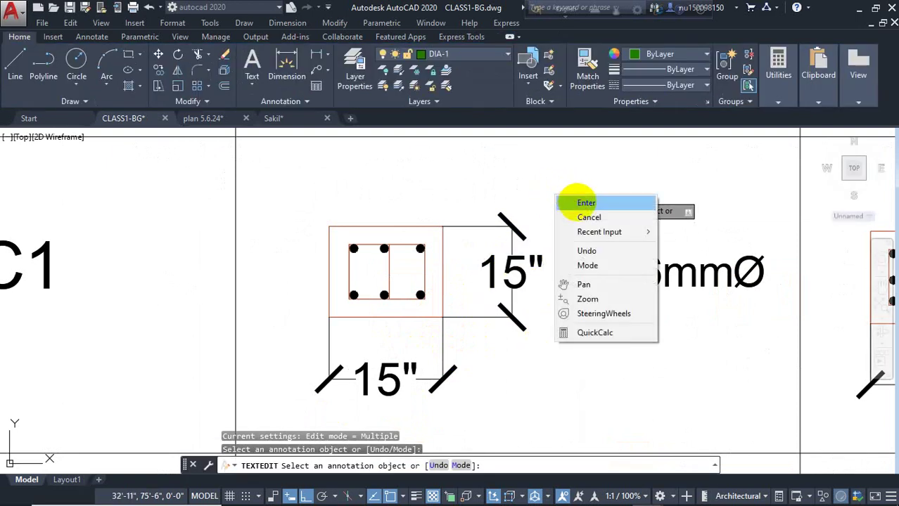
{"action": "left_click", "coordinate": [581, 202]}
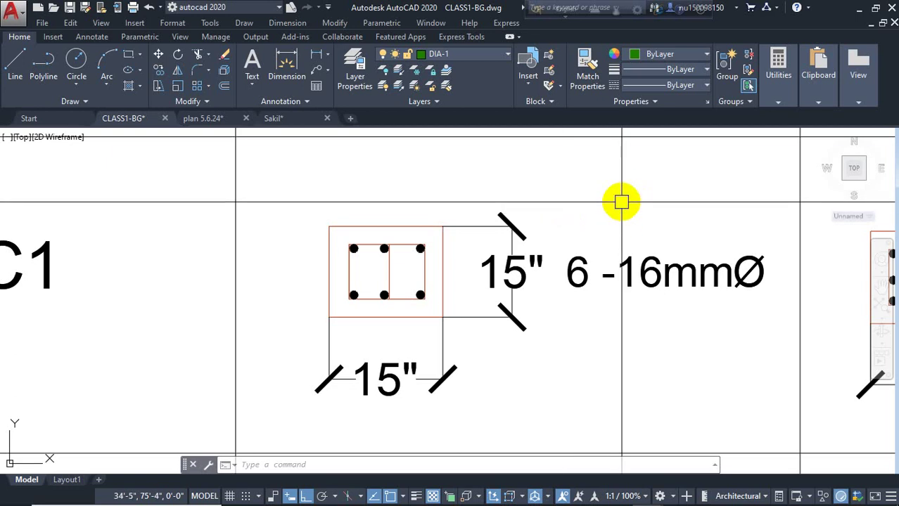
Step: Erase the old C1 column section with its dimensions from the GF. & 1st Floor cell
{"action": "scroll", "coordinate": [320, 255], "scroll_direction": "down", "scroll_amount": 4}
{"action": "scroll", "coordinate": [668, 254], "scroll_direction": "up", "scroll_amount": 3}
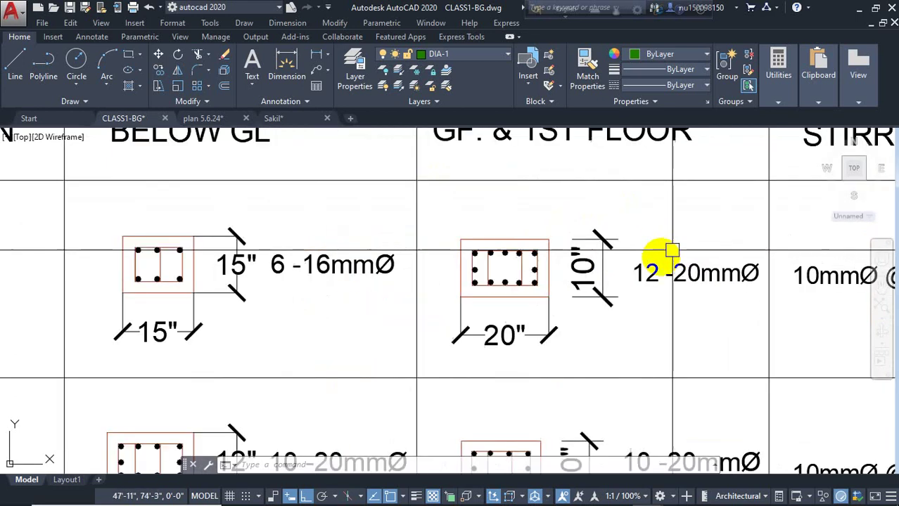
{"action": "middle_click_drag", "start_coordinate": [669, 255], "coordinate": [638, 232]}
{"action": "left_click", "coordinate": [612, 171]}
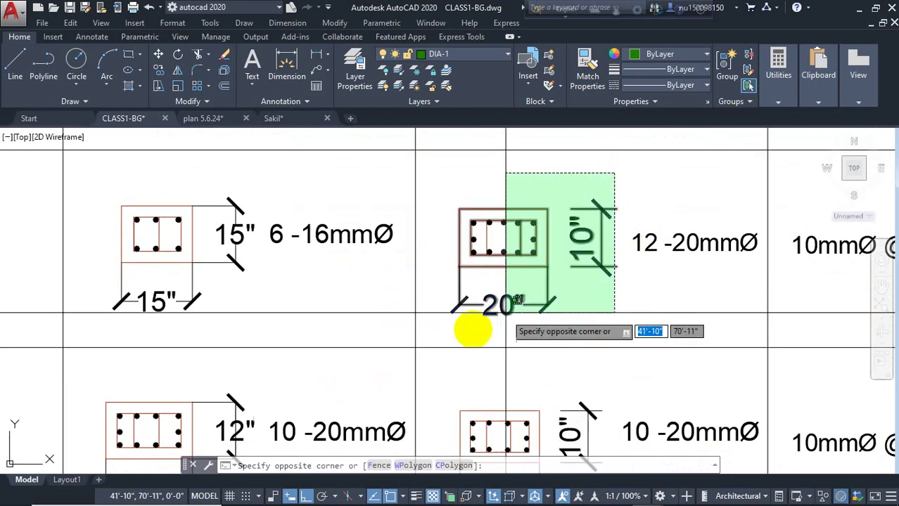
{"action": "left_click", "coordinate": [473, 331]}
{"action": "key", "text": "Delete"}
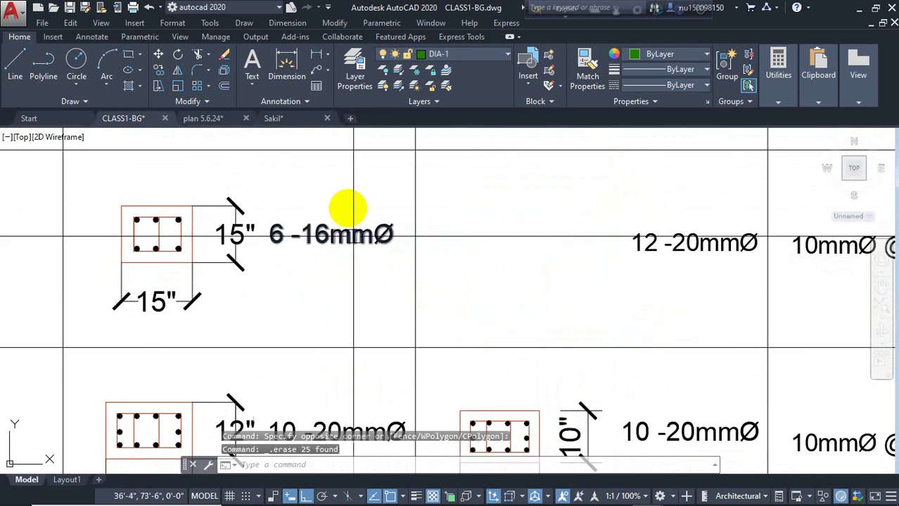
Step: Copy the C1 below-GL section with its dimensions horizontally into the GF. & 1st Floor cell of the same row
{"action": "left_click", "coordinate": [247, 173]}
{"action": "left_click", "coordinate": [126, 313]}
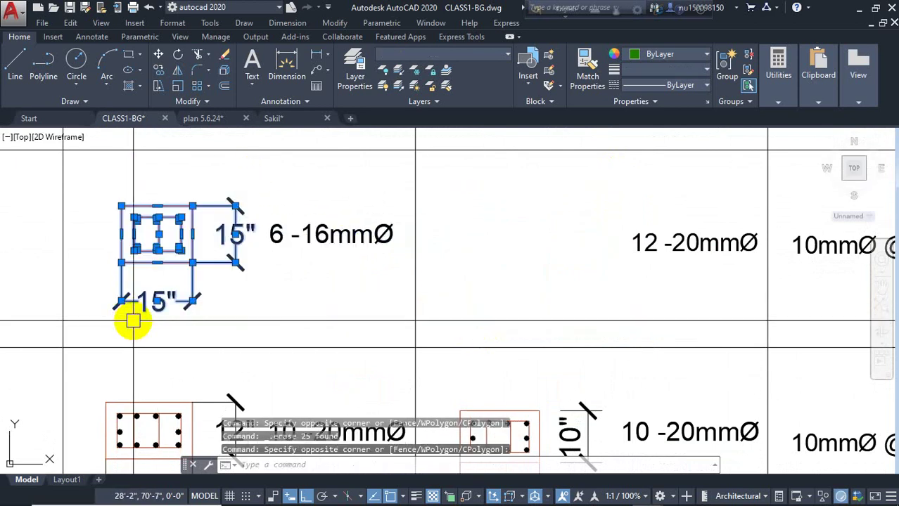
{"action": "type", "text": "co"}
{"action": "key", "text": "Return"}
{"action": "left_click", "coordinate": [157, 303]}
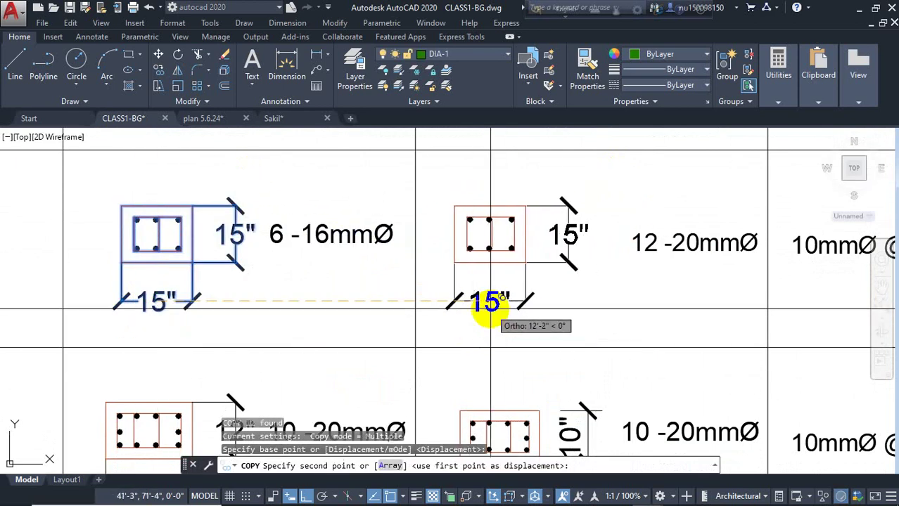
{"action": "left_click", "coordinate": [507, 302]}
{"action": "key", "text": "Escape"}
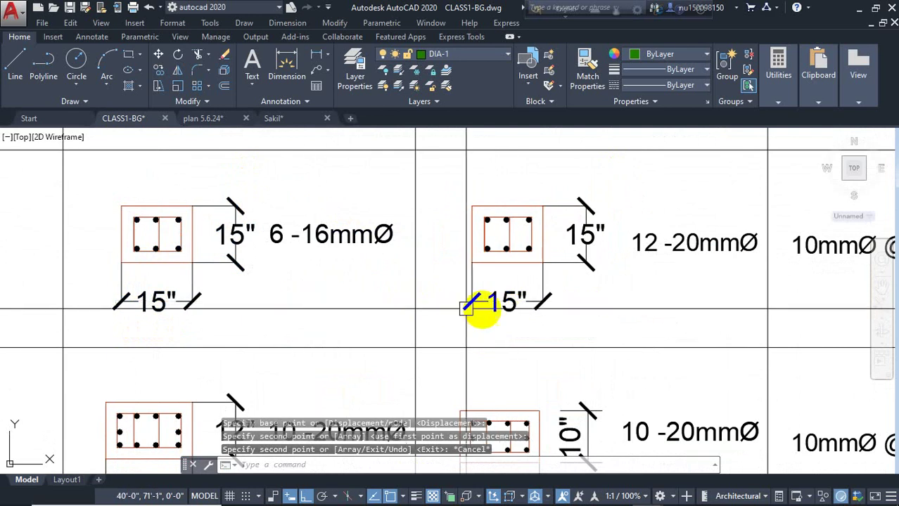
Step: Set both the width and height dimension texts of the C1 GF. & 1st Floor section to 12"
{"action": "double_click", "coordinate": [507, 301]}
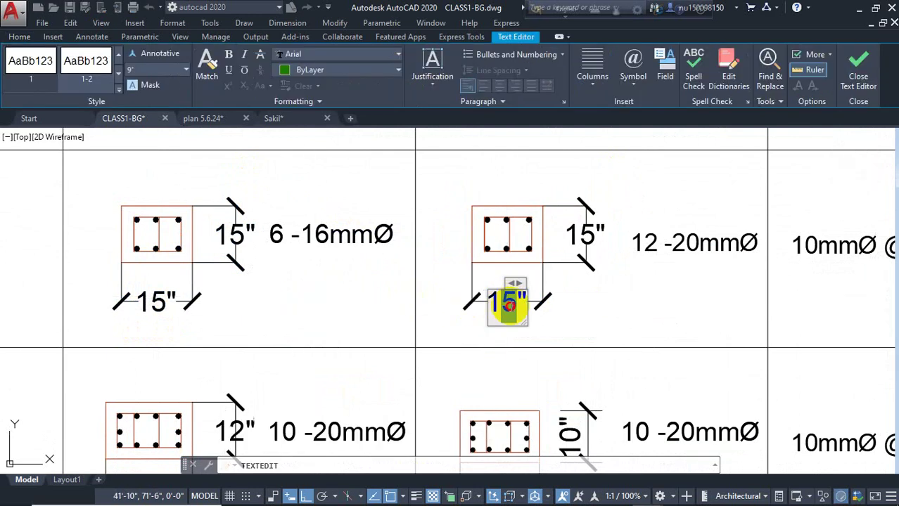
{"action": "left_click", "coordinate": [578, 239]}
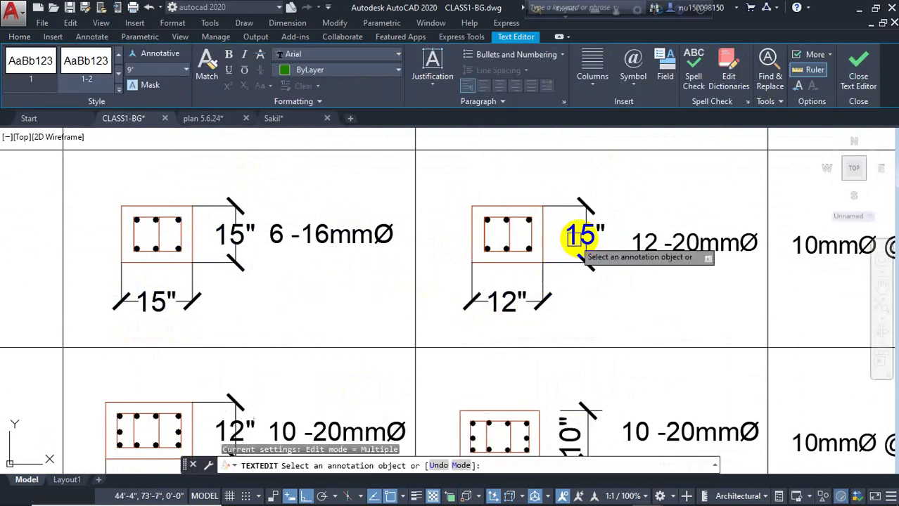
{"action": "left_click", "coordinate": [581, 236]}
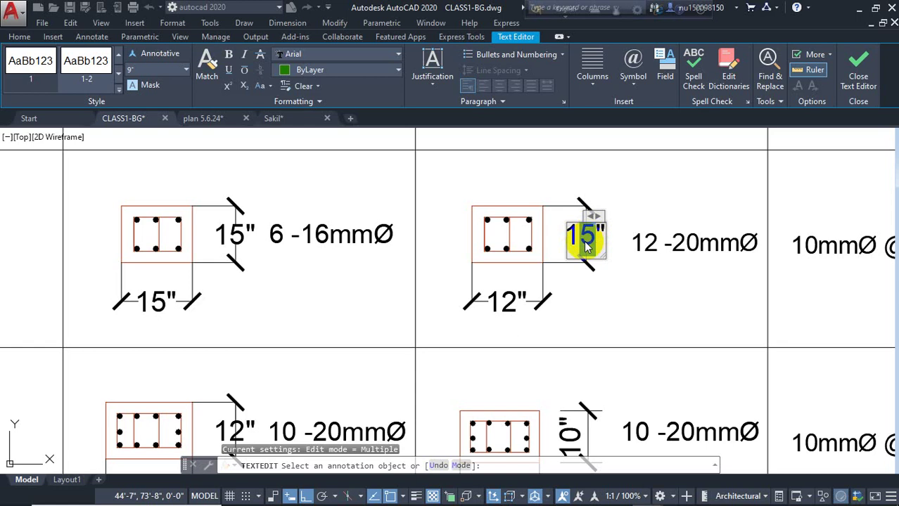
{"action": "type", "text": "12\""}
{"action": "left_click", "coordinate": [615, 290]}
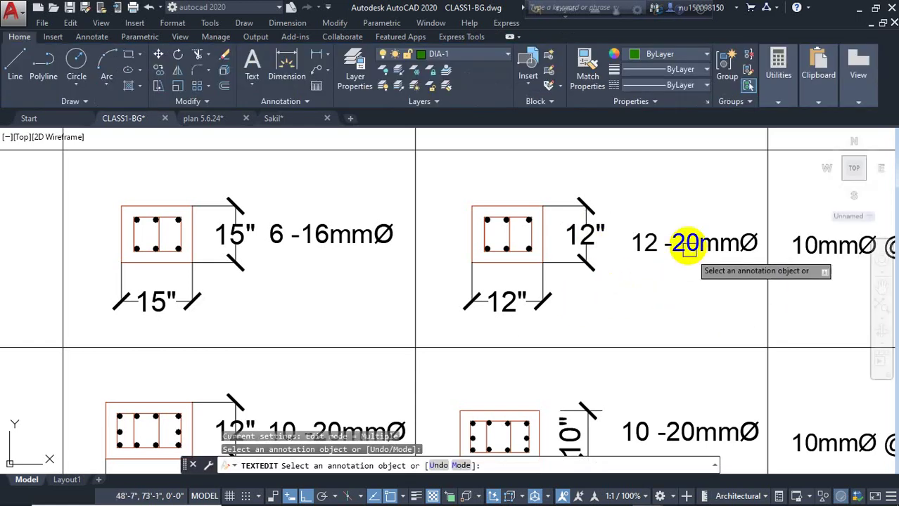
Step: Change the C1 GF. & 1st Floor reinforcement note to 6 -16mmØ and finish text editing
{"action": "double_click", "coordinate": [644, 245]}
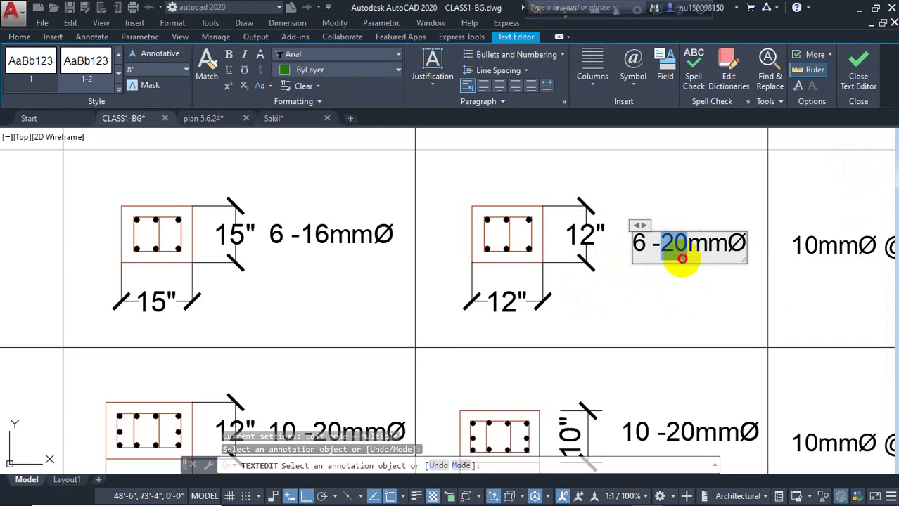
{"action": "type", "text": "16"}
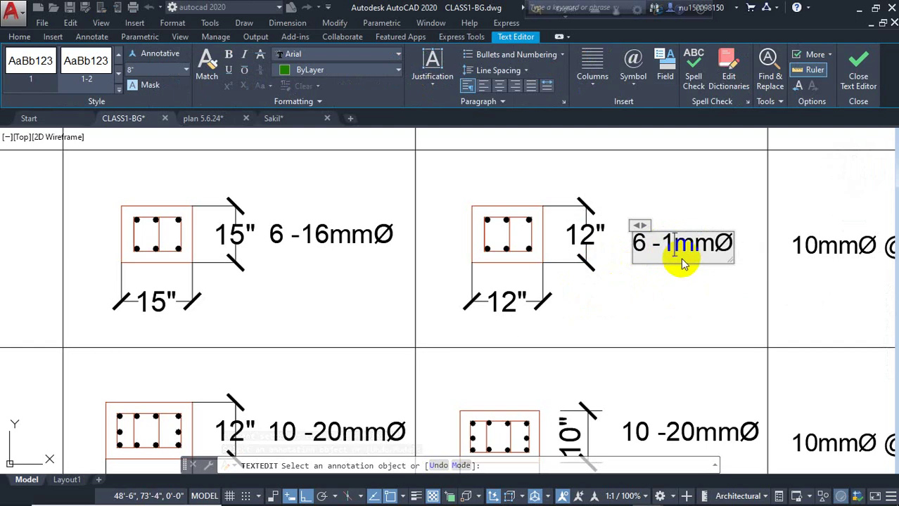
{"action": "left_click", "coordinate": [693, 287]}
{"action": "scroll", "coordinate": [404, 279], "scroll_direction": "down", "scroll_amount": 2}
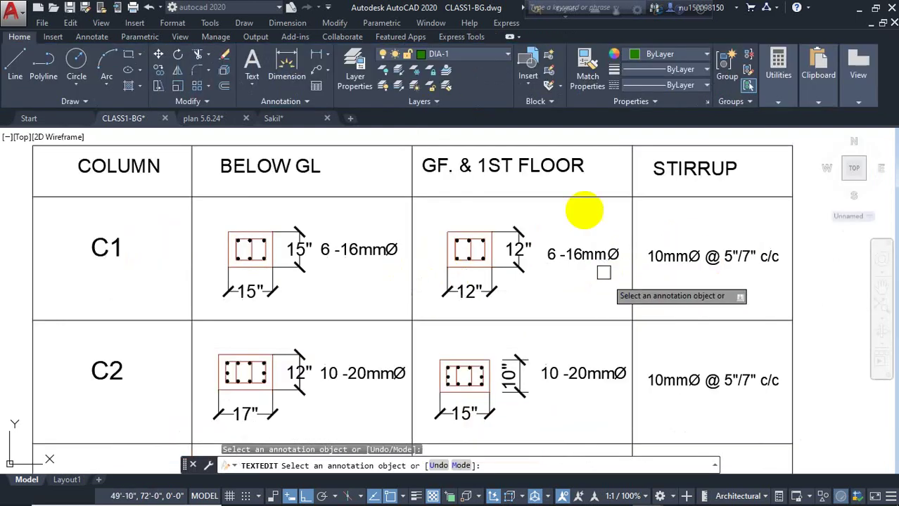
{"action": "scroll", "coordinate": [444, 174], "scroll_direction": "up", "scroll_amount": 2}
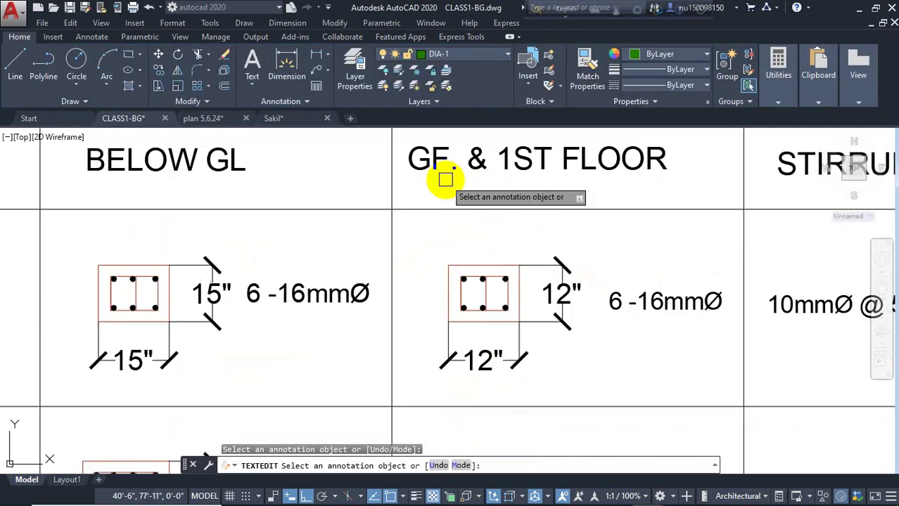
{"action": "middle_click_drag", "start_coordinate": [525, 177], "coordinate": [529, 206]}
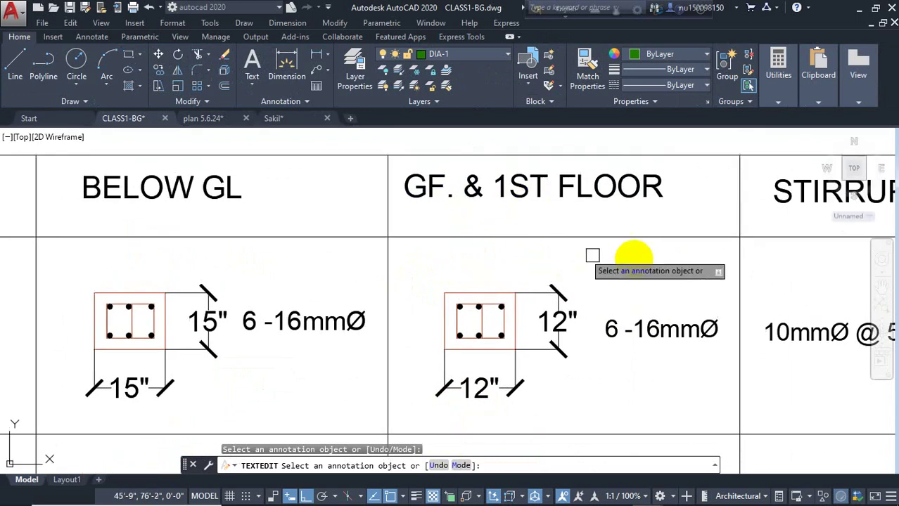
{"action": "right_click", "coordinate": [652, 255]}
{"action": "left_click", "coordinate": [659, 258]}
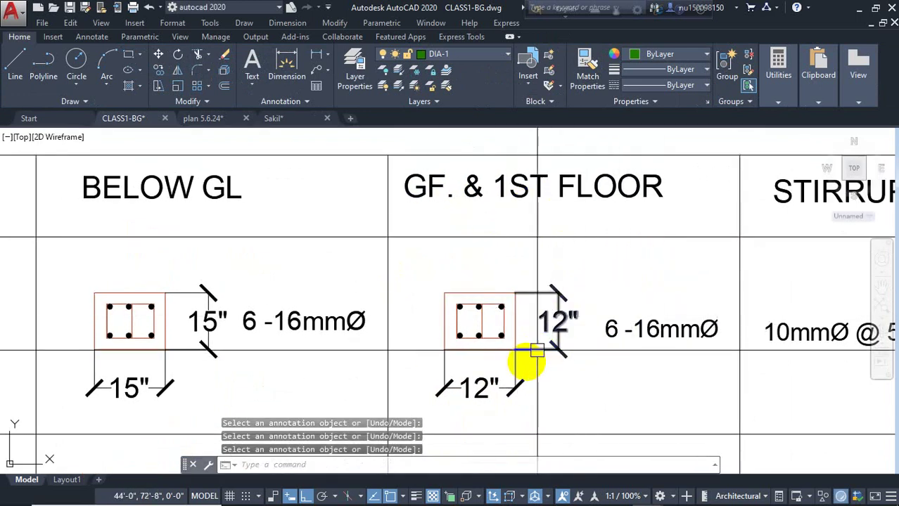
Step: Review the C1 row's sections, sizes and bar notes against the headings of the column schedule
{"action": "middle_click_drag", "start_coordinate": [330, 306], "coordinate": [388, 235]}
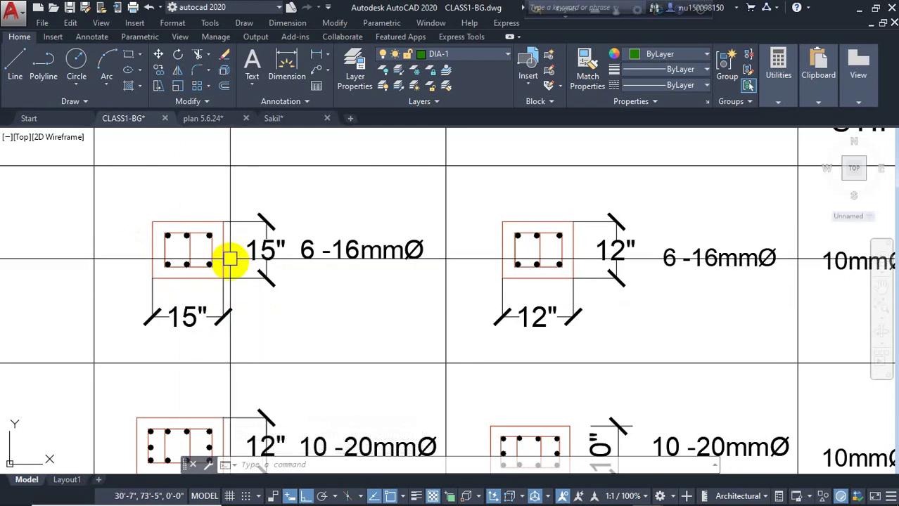
{"action": "scroll", "coordinate": [227, 246], "scroll_direction": "down", "scroll_amount": 5}
{"action": "middle_click_drag", "start_coordinate": [336, 287], "coordinate": [346, 260]}
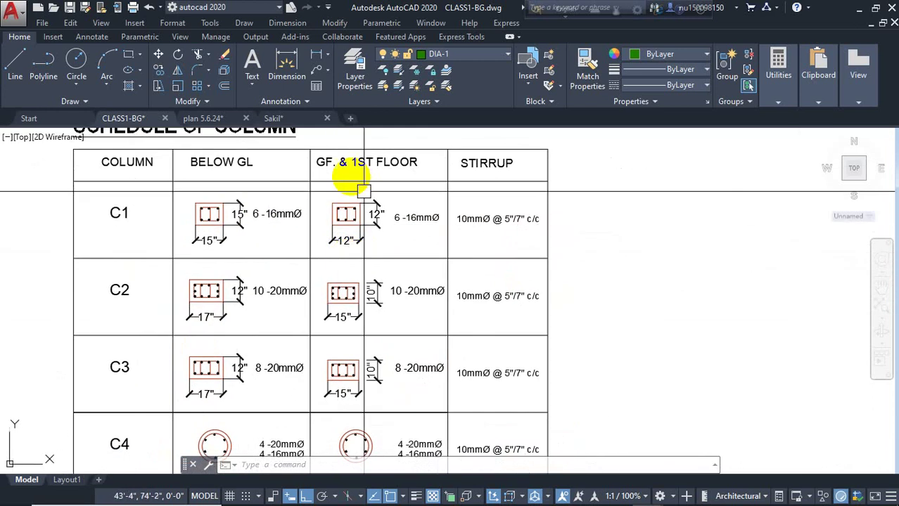
{"action": "scroll", "coordinate": [351, 181], "scroll_direction": "up", "scroll_amount": 10}
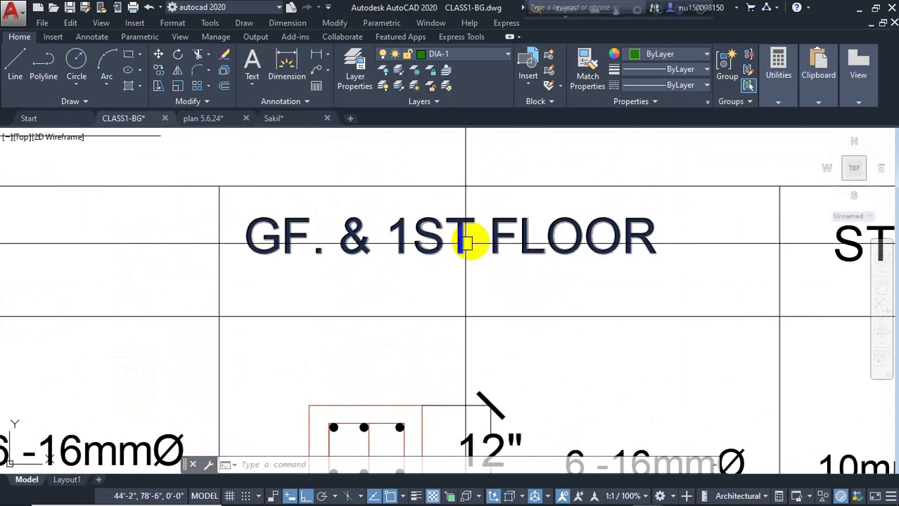
{"action": "scroll", "coordinate": [467, 243], "scroll_direction": "down", "scroll_amount": 7}
{"action": "scroll", "coordinate": [436, 316], "scroll_direction": "up", "scroll_amount": 3}
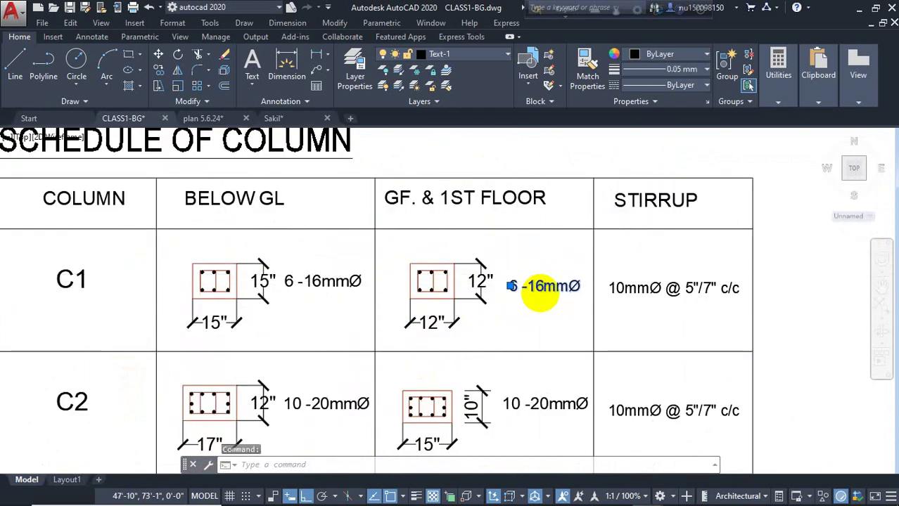
{"action": "scroll", "coordinate": [540, 289], "scroll_direction": "up", "scroll_amount": 3}
{"action": "scroll", "coordinate": [492, 285], "scroll_direction": "down", "scroll_amount": 3}
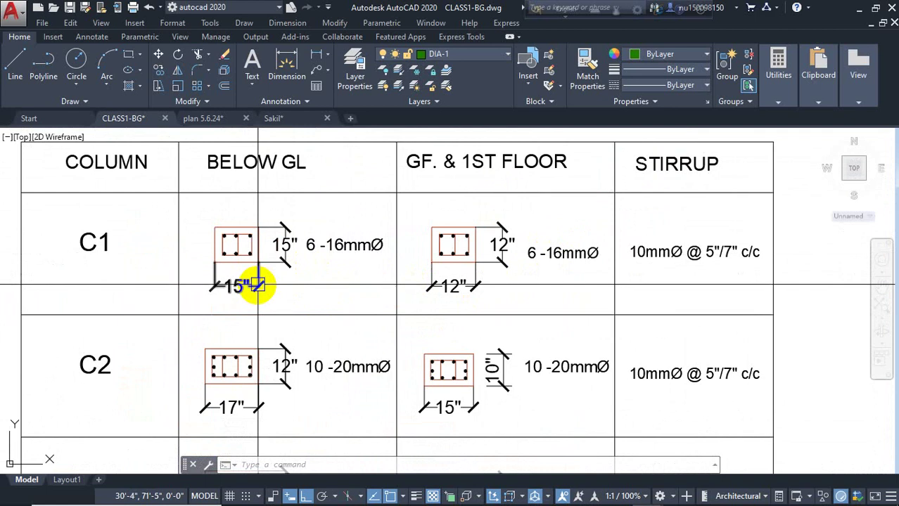
{"action": "scroll", "coordinate": [257, 285], "scroll_direction": "up", "scroll_amount": 2}
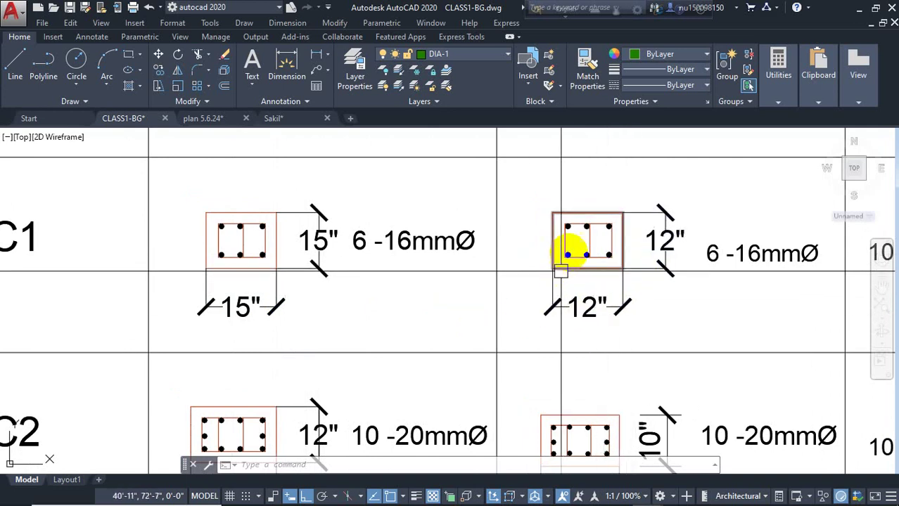
{"action": "scroll", "coordinate": [521, 224], "scroll_direction": "down", "scroll_amount": 2}
{"action": "middle_click_drag", "start_coordinate": [547, 275], "coordinate": [505, 237]}
{"action": "scroll", "coordinate": [385, 265], "scroll_direction": "down", "scroll_amount": 2}
{"action": "middle_click_drag", "start_coordinate": [334, 297], "coordinate": [290, 307]}
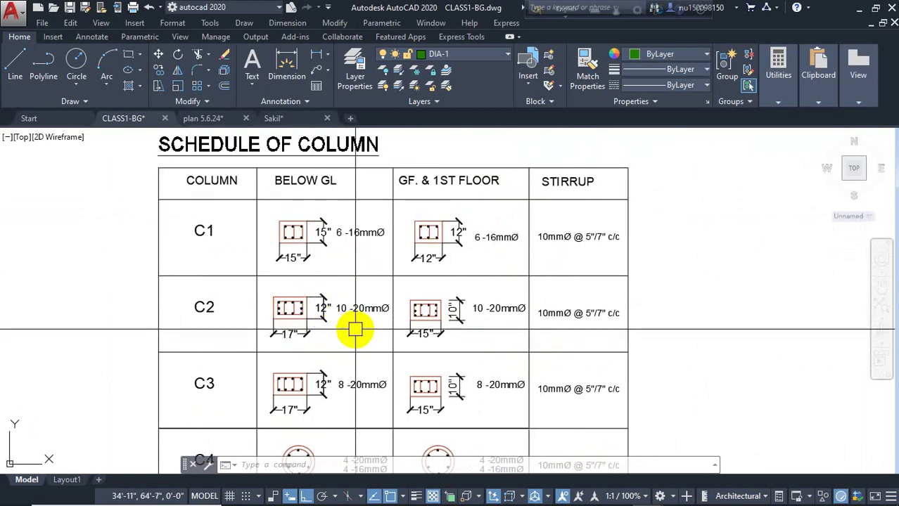
Step: Check the C2 column size labels on the column layout plan against the C2 row of the schedule
{"action": "scroll", "coordinate": [353, 330], "scroll_direction": "up", "scroll_amount": 2}
{"action": "middle_click_drag", "start_coordinate": [354, 329], "coordinate": [367, 311]}
{"action": "scroll", "coordinate": [260, 301], "scroll_direction": "down", "scroll_amount": 2}
{"action": "middle_click_drag", "start_coordinate": [287, 311], "coordinate": [506, 301]}
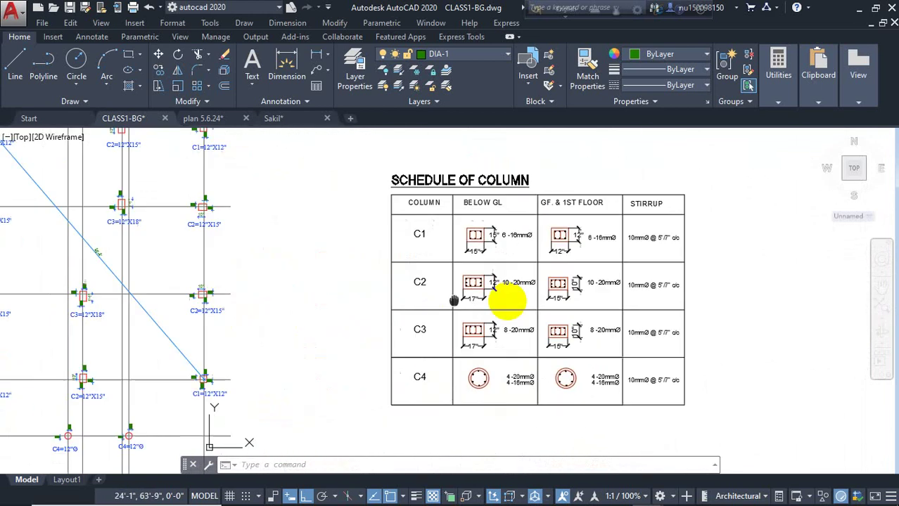
{"action": "middle_click_drag", "start_coordinate": [218, 311], "coordinate": [393, 311]}
{"action": "scroll", "coordinate": [393, 311], "scroll_direction": "up", "scroll_amount": 4}
{"action": "scroll", "coordinate": [432, 320], "scroll_direction": "down", "scroll_amount": 2}
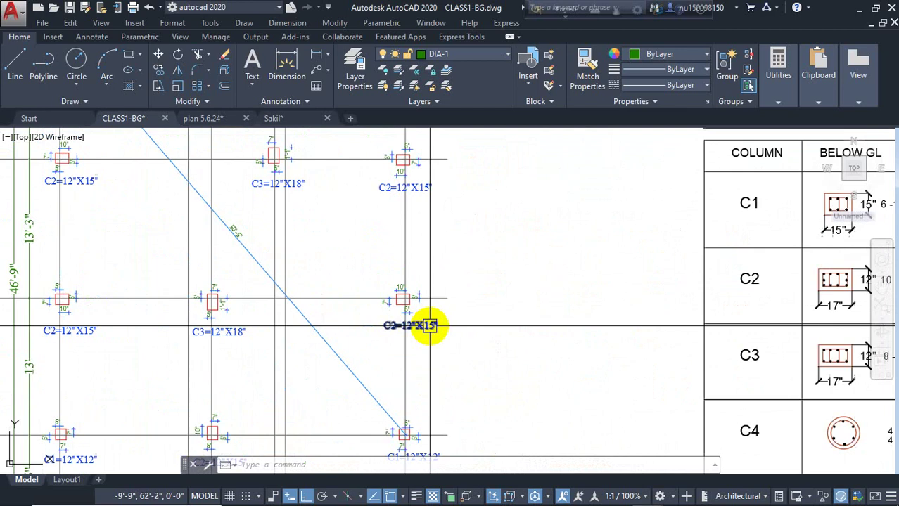
{"action": "middle_click_drag", "start_coordinate": [471, 381], "coordinate": [323, 379]}
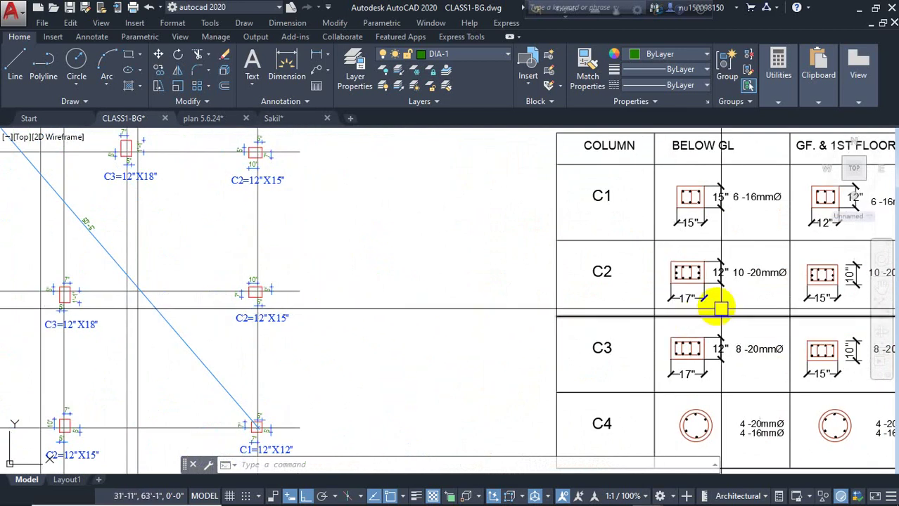
Step: Erase the old C2 below-GL column section with its dimensions from the schedule
{"action": "scroll", "coordinate": [492, 288], "scroll_direction": "up", "scroll_amount": 5}
{"action": "left_click", "coordinate": [529, 233]}
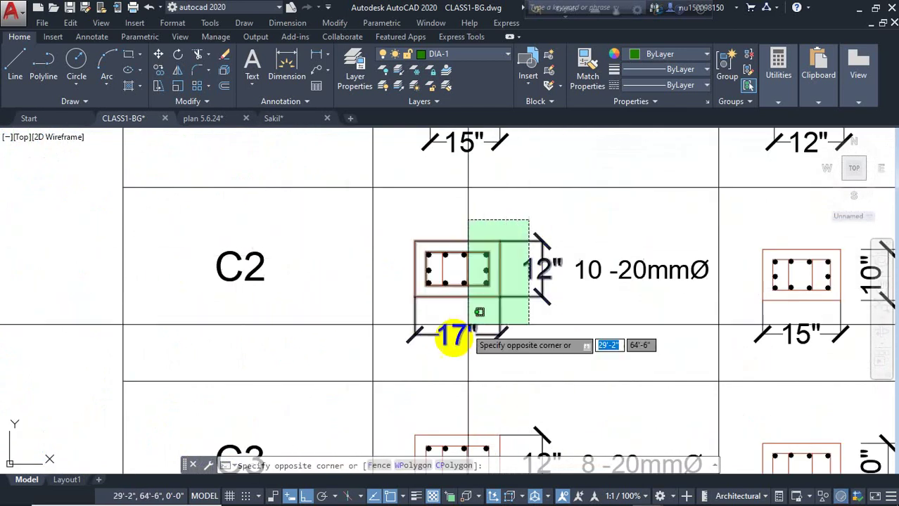
{"action": "left_click", "coordinate": [426, 342]}
{"action": "key", "text": "Delete"}
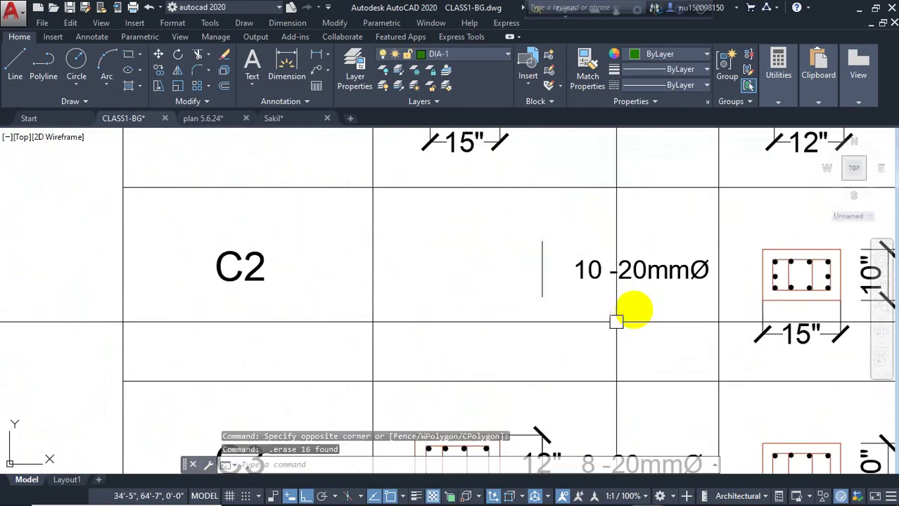
Step: Erase the C2 GF. & 1st Floor section and the leftover dimension line in the C2 below-GL cell
{"action": "middle_click_drag", "start_coordinate": [793, 250], "coordinate": [686, 226]}
{"action": "left_click", "coordinate": [765, 180]}
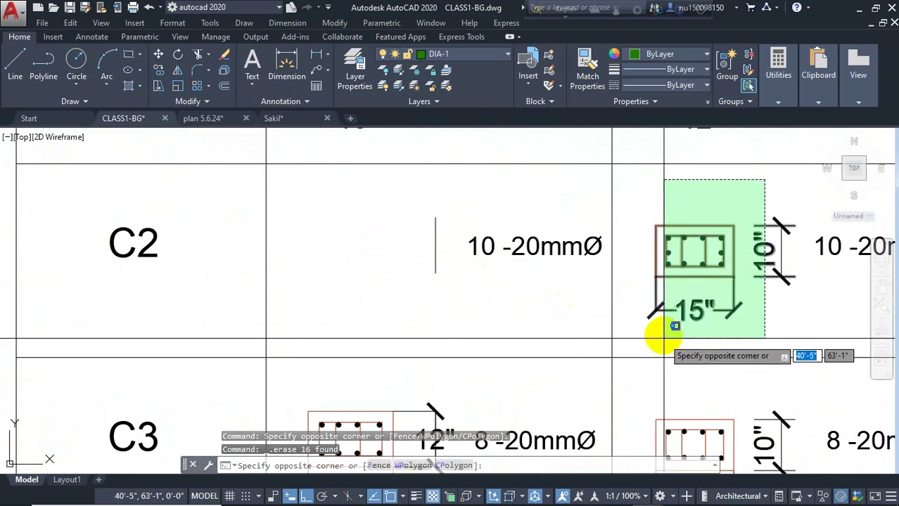
{"action": "left_click", "coordinate": [659, 339]}
{"action": "key", "text": "Delete"}
{"action": "left_click", "coordinate": [438, 226]}
{"action": "left_click", "coordinate": [422, 250]}
{"action": "key", "text": "Delete"}
{"action": "scroll", "coordinate": [423, 249], "scroll_direction": "down", "scroll_amount": 4}
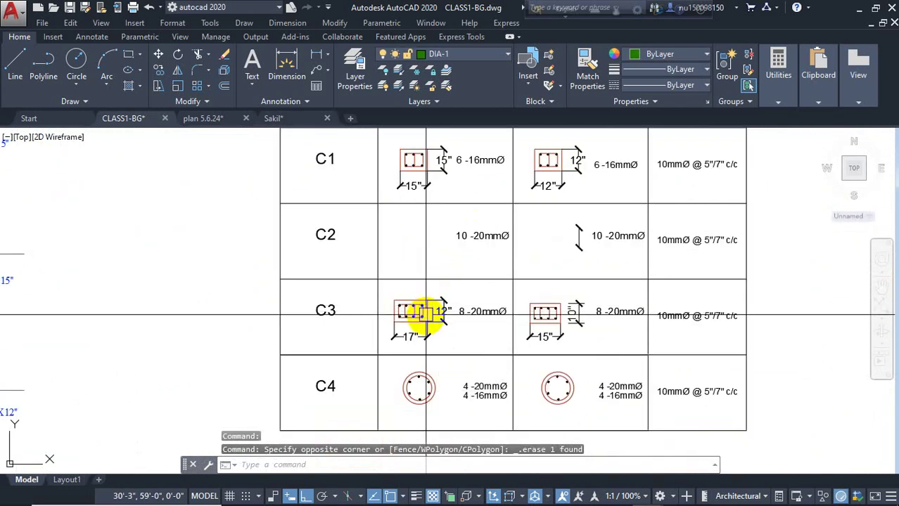
Step: Undo the erasing of the C2 GF. & 1st Floor section and of the leftover line
{"action": "key", "text": "ctrl+z"}
{"action": "key", "text": "ctrl+z"}
{"action": "key", "text": "ctrl+z"}
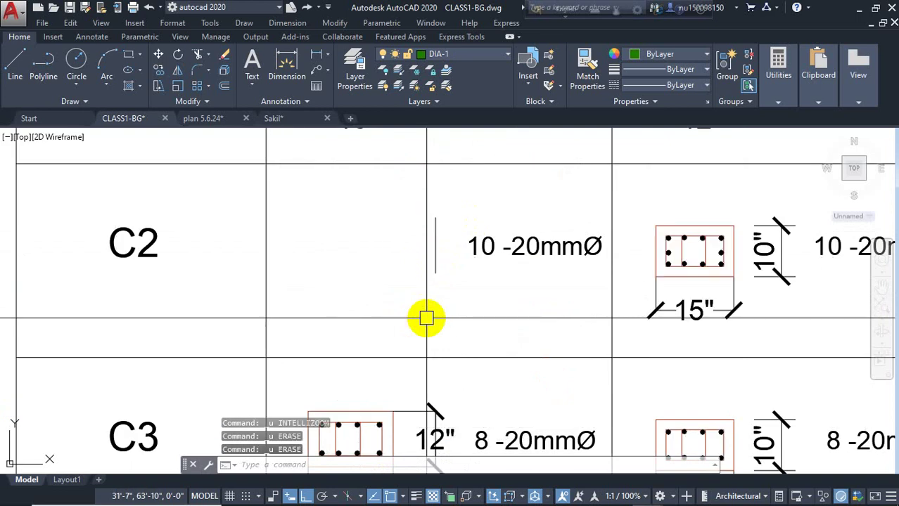
{"action": "key", "text": "ctrl+z"}
Step: Erase the leftover vertical dimension line in the C2 below-GL cell
{"action": "left_click", "coordinate": [542, 284]}
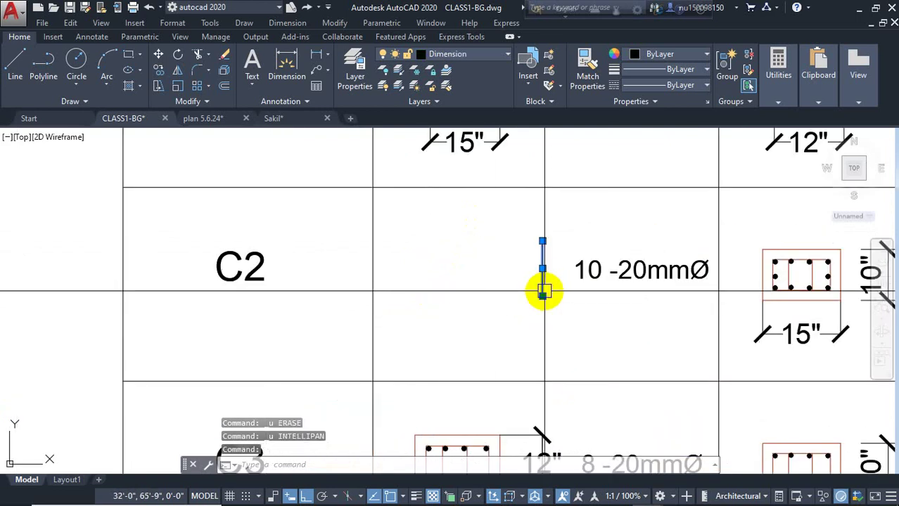
{"action": "key", "text": "Delete"}
Step: Copy the C3 below-GL column section with its dimensions up into the empty C2 below-GL cell
{"action": "scroll", "coordinate": [510, 254], "scroll_direction": "down", "scroll_amount": 2}
{"action": "middle_click_drag", "start_coordinate": [493, 348], "coordinate": [501, 278]}
{"action": "scroll", "coordinate": [516, 277], "scroll_direction": "up", "scroll_amount": 2}
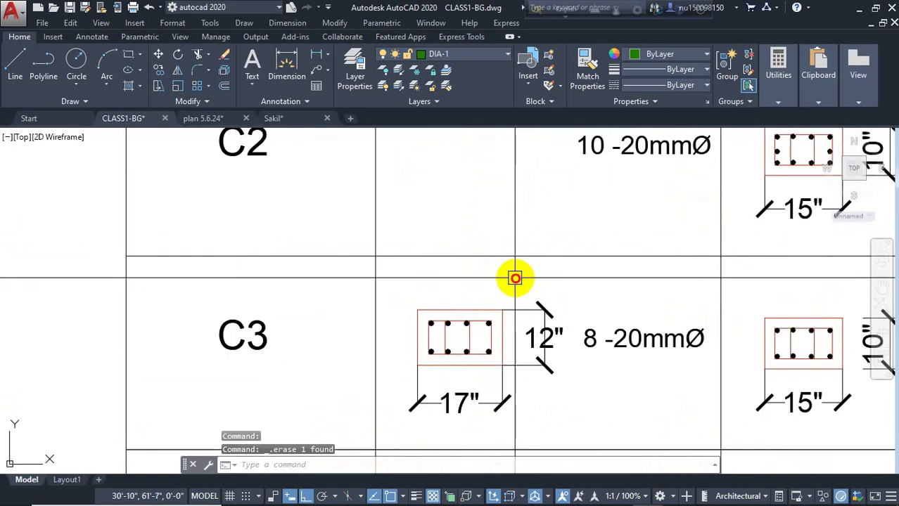
{"action": "left_click", "coordinate": [515, 278]}
{"action": "left_click", "coordinate": [405, 422]}
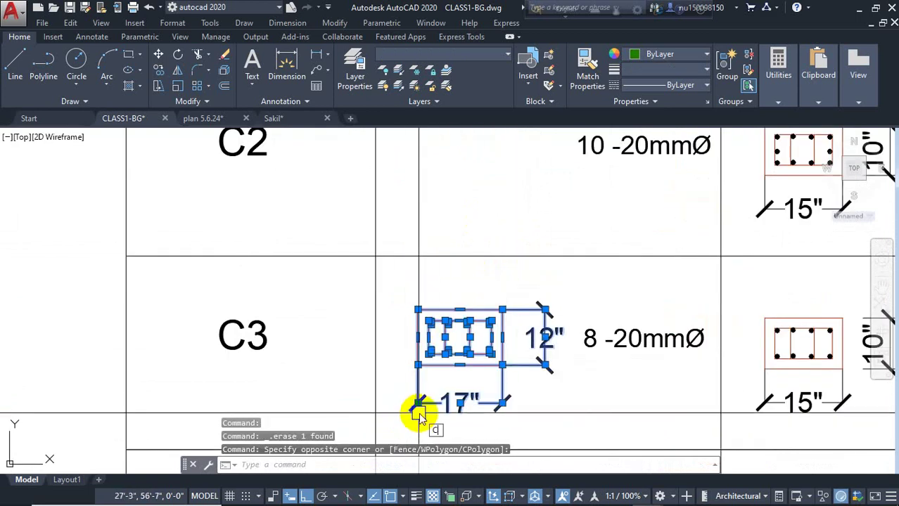
{"action": "type", "text": "co"}
{"action": "key", "text": "Return"}
{"action": "left_click", "coordinate": [426, 402]}
{"action": "middle_click_drag", "start_coordinate": [462, 316], "coordinate": [450, 291]}
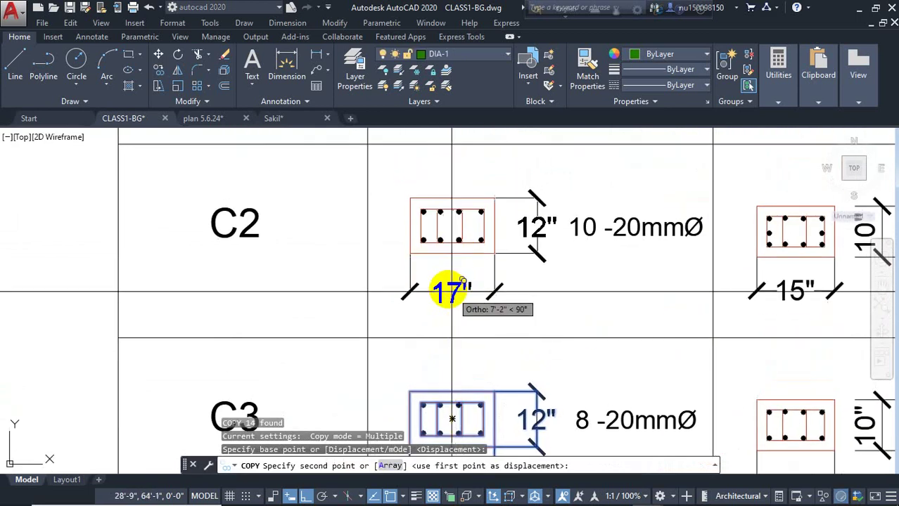
{"action": "left_click", "coordinate": [473, 286]}
{"action": "key", "text": "Escape"}
Step: Set the width dimension text of the C2 below-GL section to 18"
{"action": "left_click", "coordinate": [459, 283]}
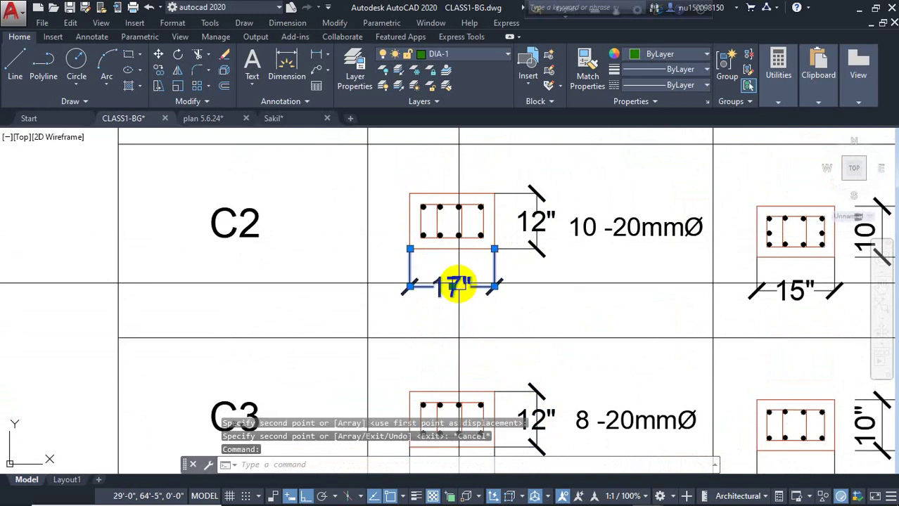
{"action": "double_click", "coordinate": [457, 285]}
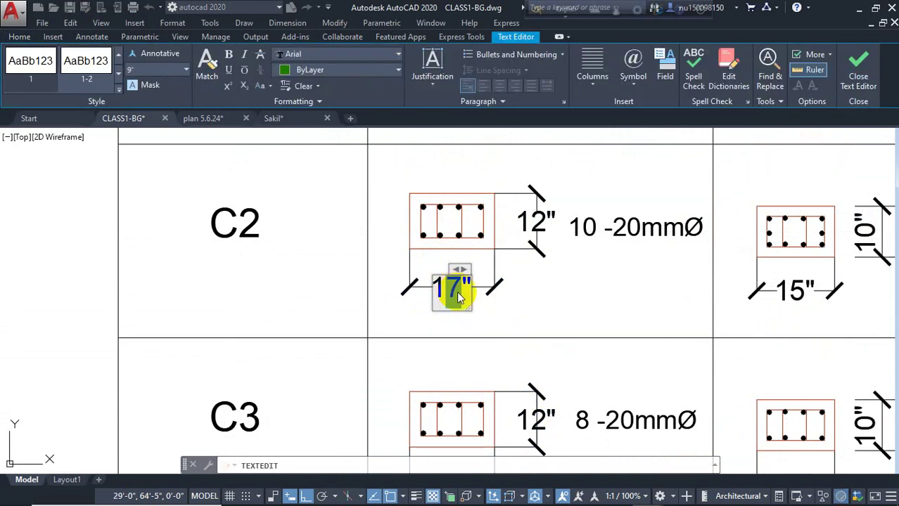
{"action": "scroll", "coordinate": [458, 299], "scroll_direction": "down", "scroll_amount": 5}
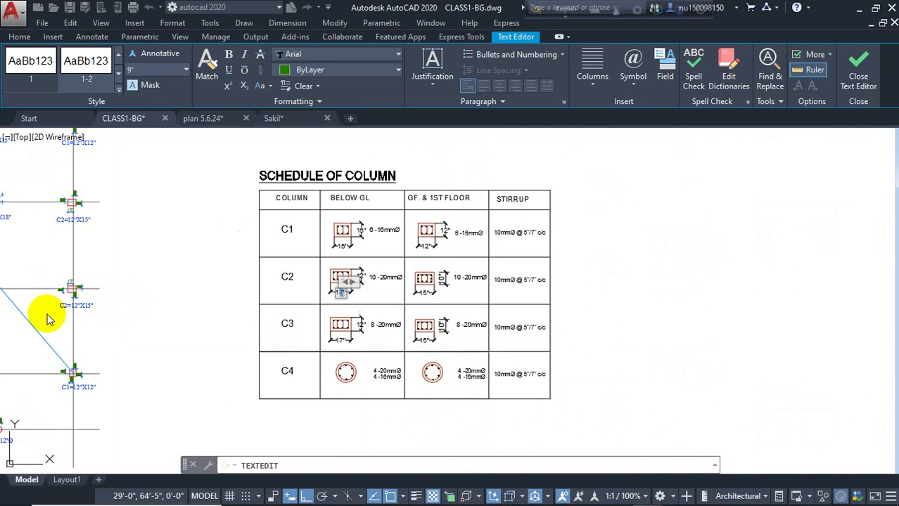
{"action": "scroll", "coordinate": [50, 305], "scroll_direction": "up", "scroll_amount": 6}
{"action": "scroll", "coordinate": [450, 330], "scroll_direction": "down", "scroll_amount": 5}
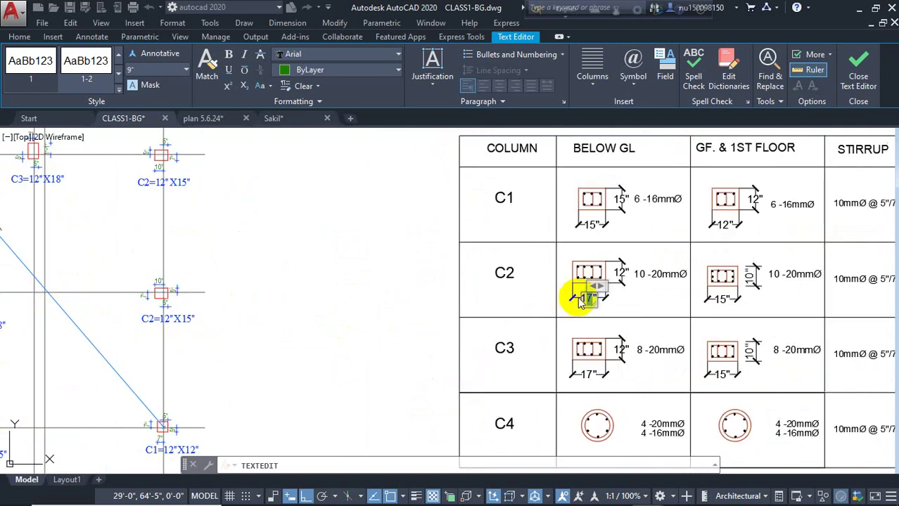
{"action": "scroll", "coordinate": [581, 301], "scroll_direction": "up", "scroll_amount": 4}
{"action": "middle_click_drag", "start_coordinate": [711, 307], "coordinate": [555, 295]}
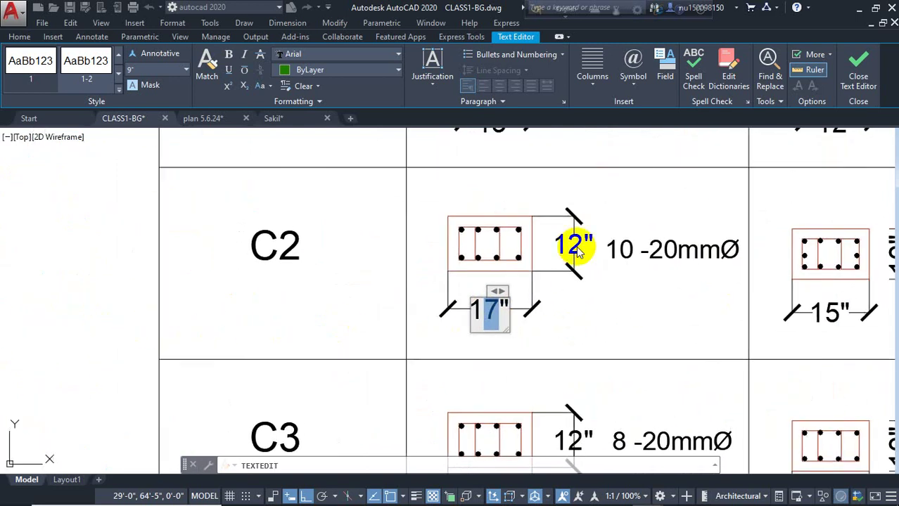
{"action": "scroll", "coordinate": [510, 296], "scroll_direction": "up", "scroll_amount": 2}
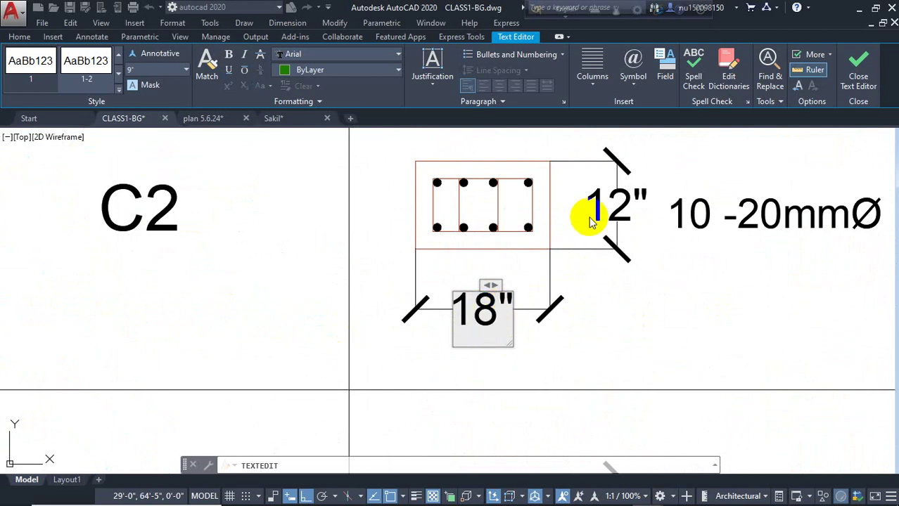
Step: Set the height dimension text of the C2 below-GL section to 15"
{"action": "left_click", "coordinate": [623, 201]}
{"action": "left_click", "coordinate": [622, 205]}
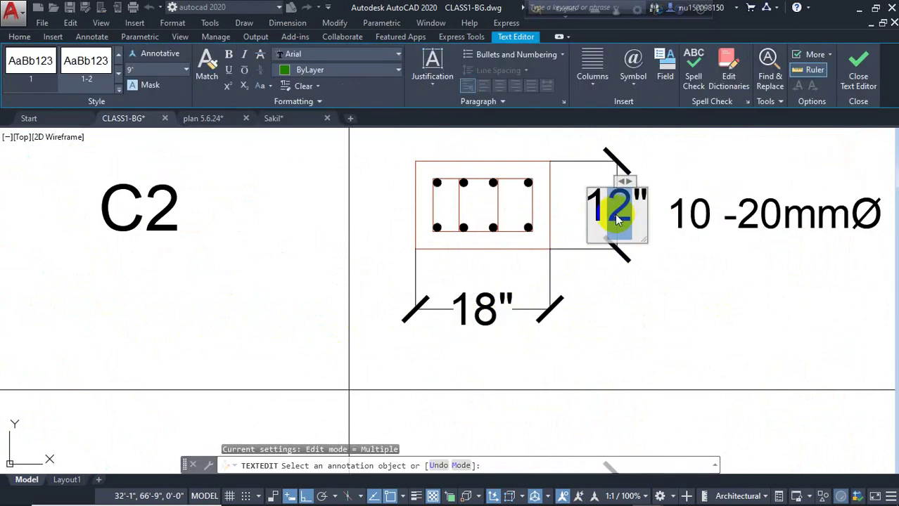
{"action": "left_click", "coordinate": [644, 274]}
{"action": "scroll", "coordinate": [422, 290], "scroll_direction": "down", "scroll_amount": 5}
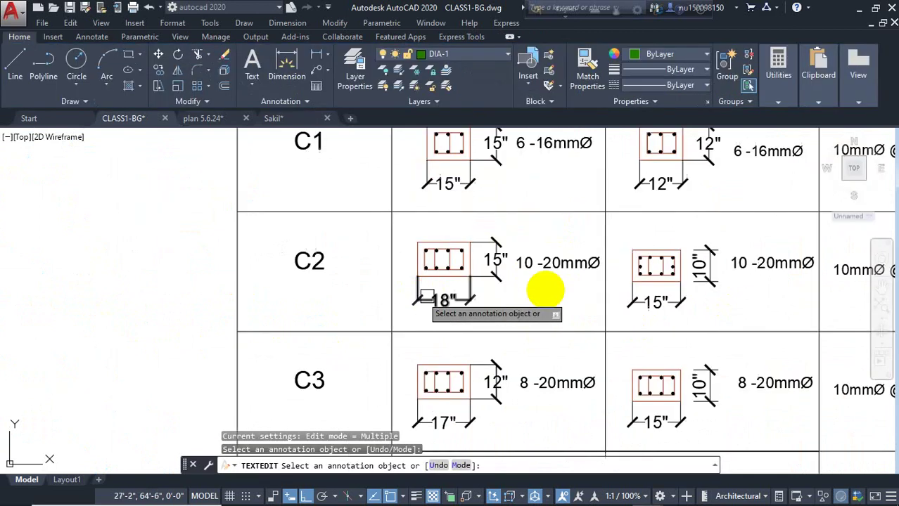
Step: Set the height dimension text of the C2 GF. & 1st Floor section to 12"
{"action": "scroll", "coordinate": [686, 262], "scroll_direction": "up", "scroll_amount": 4}
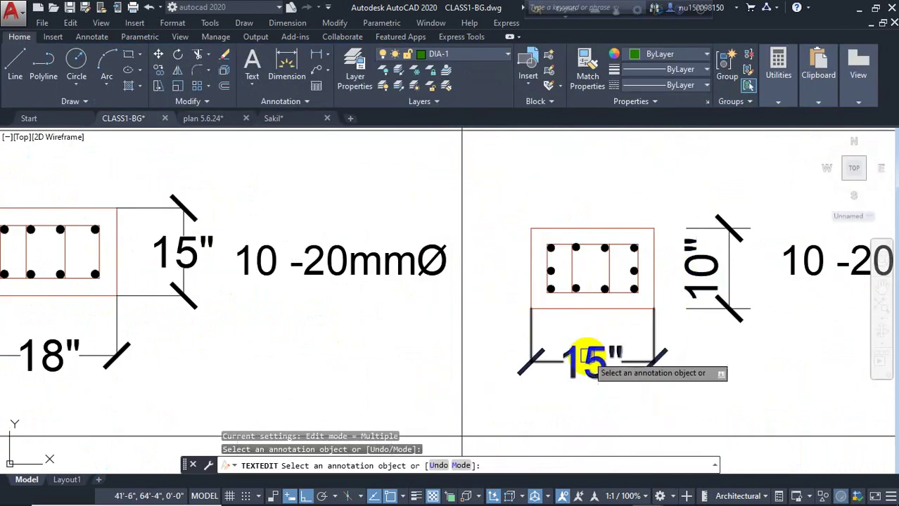
{"action": "left_click", "coordinate": [699, 273]}
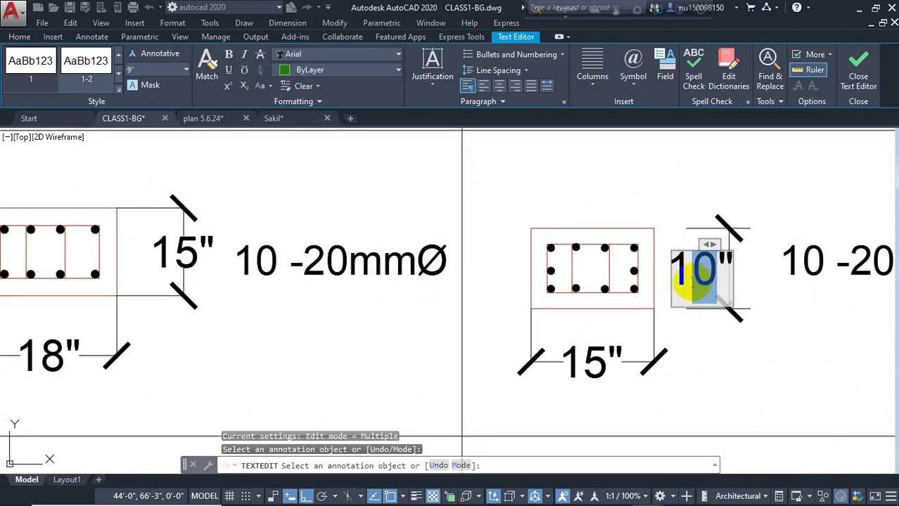
{"action": "type", "text": "2"}
{"action": "left_click", "coordinate": [713, 331]}
Step: Change the C2 below-GL reinforcement note to 8 -16mmØ
{"action": "left_click", "coordinate": [286, 265]}
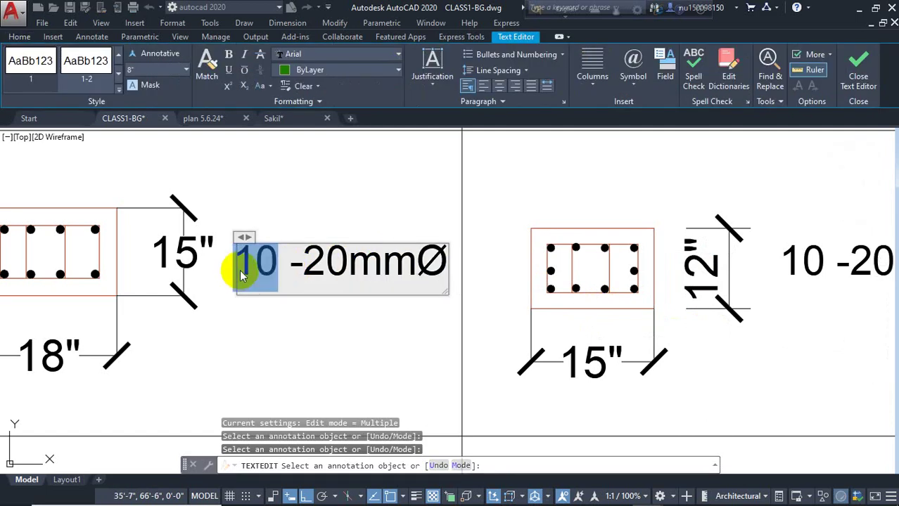
{"action": "type", "text": "8"}
{"action": "left_click_drag", "start_coordinate": [284, 264], "coordinate": [315, 271]}
{"action": "type", "text": "16"}
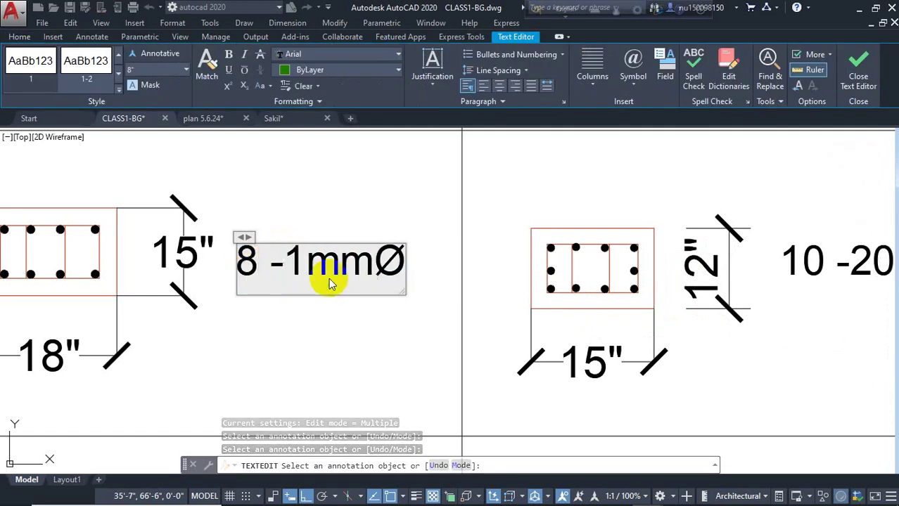
{"action": "left_click", "coordinate": [367, 306]}
Step: Change the C2 GF. & 1st Floor reinforcement note to 8 -16mmØ and finish text editing
{"action": "middle_click_drag", "start_coordinate": [804, 271], "coordinate": [411, 265]}
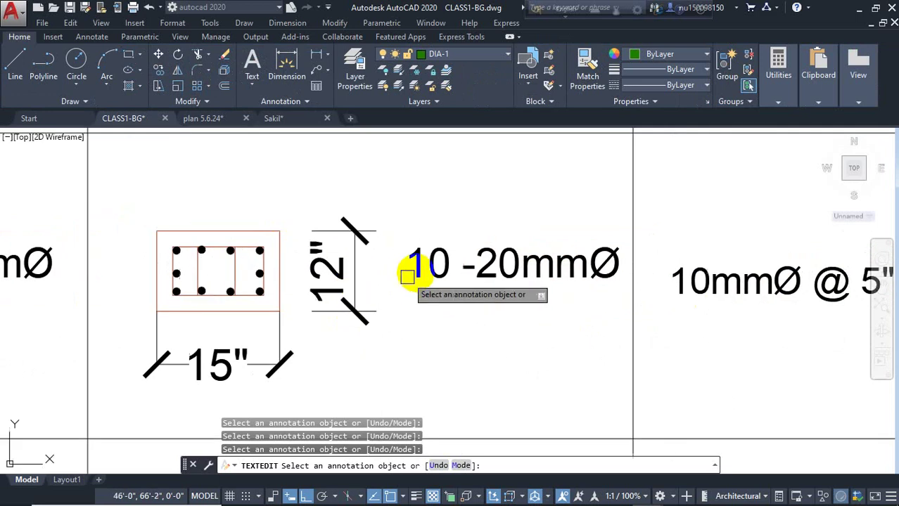
{"action": "double_click", "coordinate": [427, 271]}
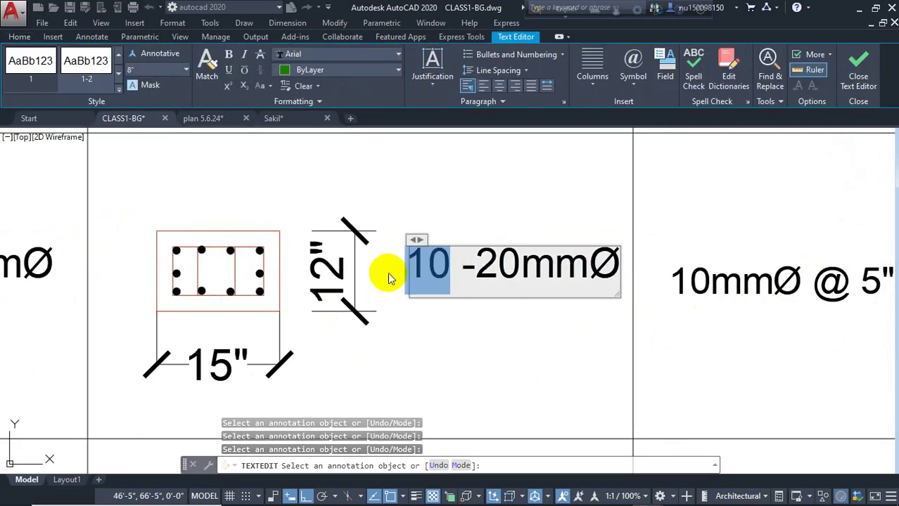
{"action": "type", "text": "8"}
{"action": "left_click_drag", "start_coordinate": [455, 266], "coordinate": [500, 268]}
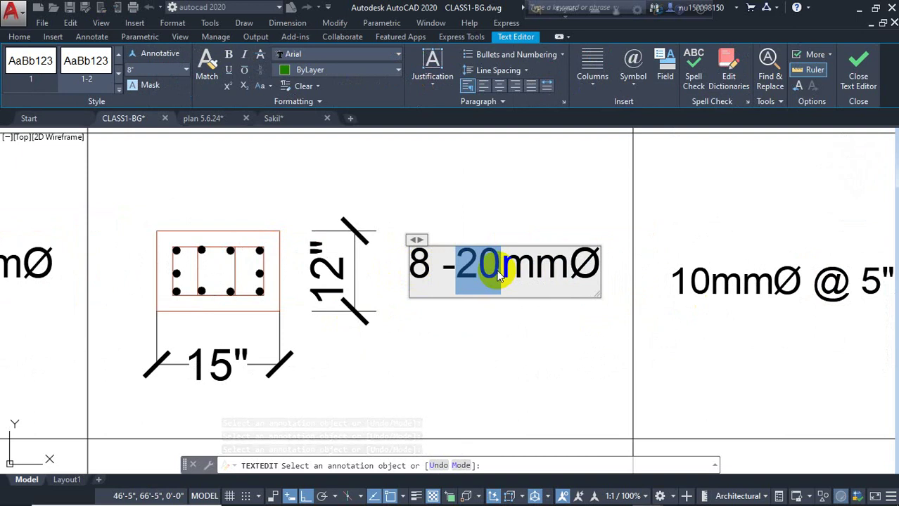
{"action": "type", "text": "16"}
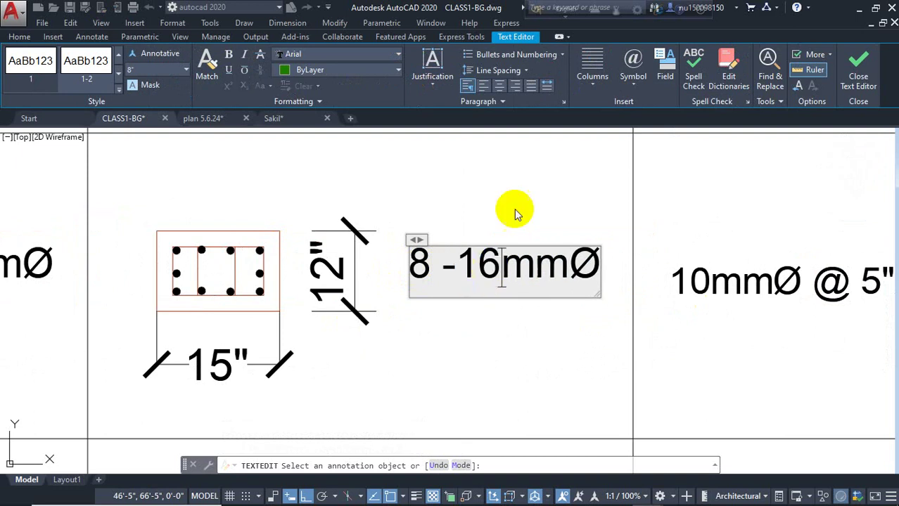
{"action": "left_click", "coordinate": [517, 183]}
{"action": "right_click", "coordinate": [517, 184]}
{"action": "left_click", "coordinate": [526, 187]}
{"action": "scroll", "coordinate": [492, 209], "scroll_direction": "down", "scroll_amount": 3}
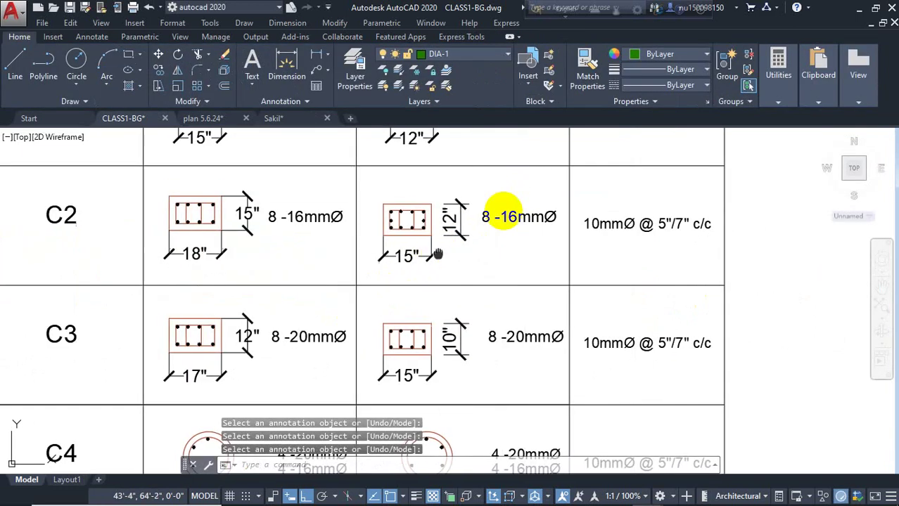
Step: Erase the C3 column sections with their dimensions from the below-GL and GF. & 1st Floor cells
{"action": "middle_click_drag", "start_coordinate": [492, 209], "coordinate": [591, 148]}
{"action": "double_click", "coordinate": [370, 274]}
{"action": "left_click", "coordinate": [349, 237]}
{"action": "left_click", "coordinate": [349, 235]}
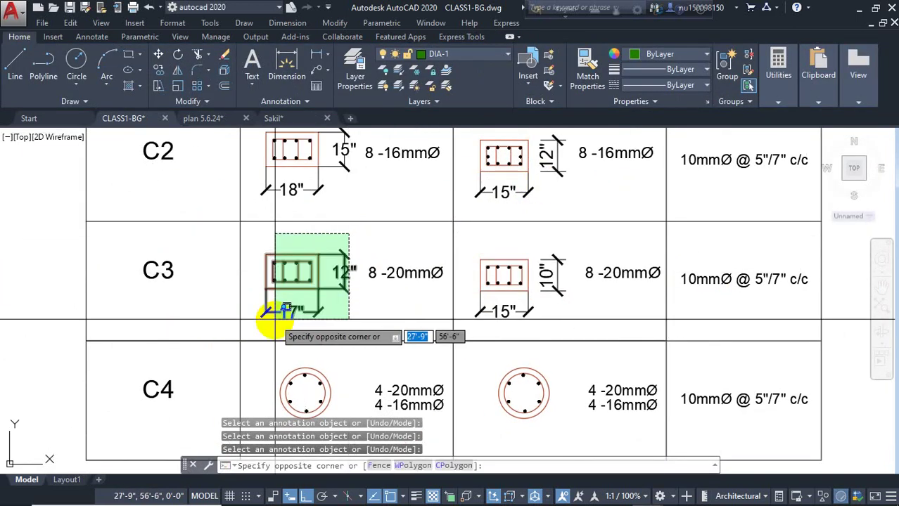
{"action": "left_click", "coordinate": [269, 324]}
{"action": "key", "text": "Delete"}
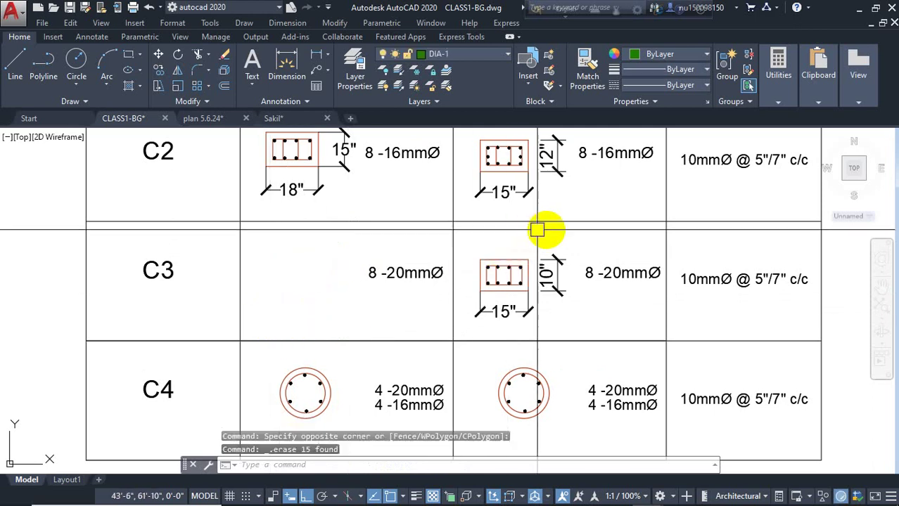
{"action": "left_click", "coordinate": [475, 317]}
{"action": "key", "text": "Delete"}
{"action": "scroll", "coordinate": [538, 257], "scroll_direction": "up", "scroll_amount": 1}
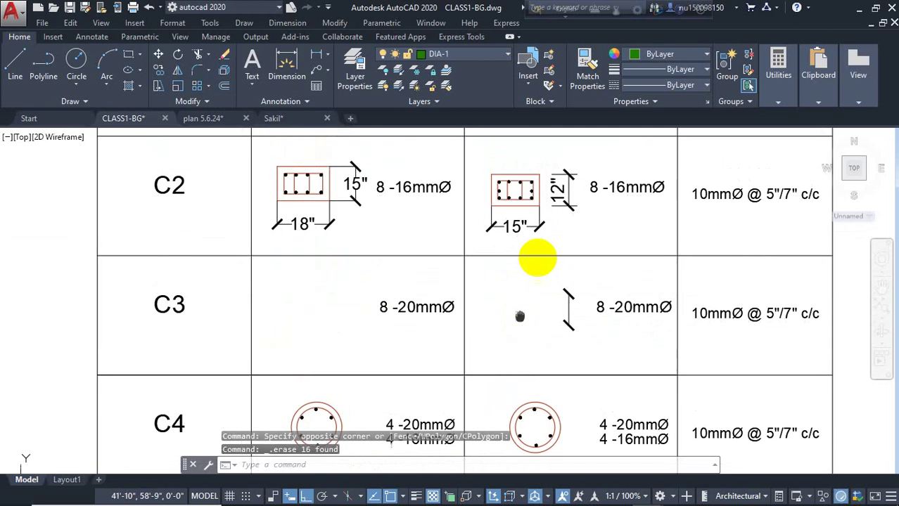
{"action": "scroll", "coordinate": [556, 154], "scroll_direction": "down", "scroll_amount": 1}
{"action": "left_click", "coordinate": [556, 154]}
{"action": "left_click", "coordinate": [489, 235]}
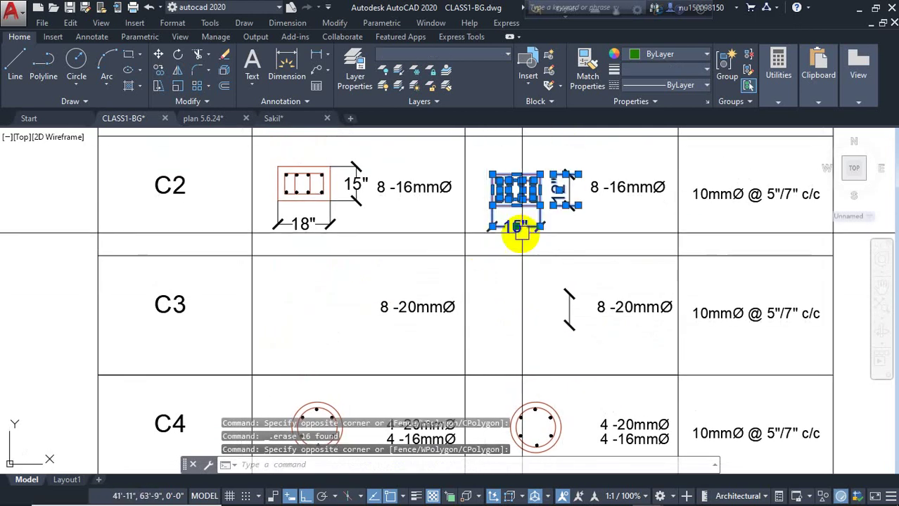
{"action": "type", "text": "co"}
{"action": "key", "text": "Return"}
{"action": "left_click", "coordinate": [517, 189]}
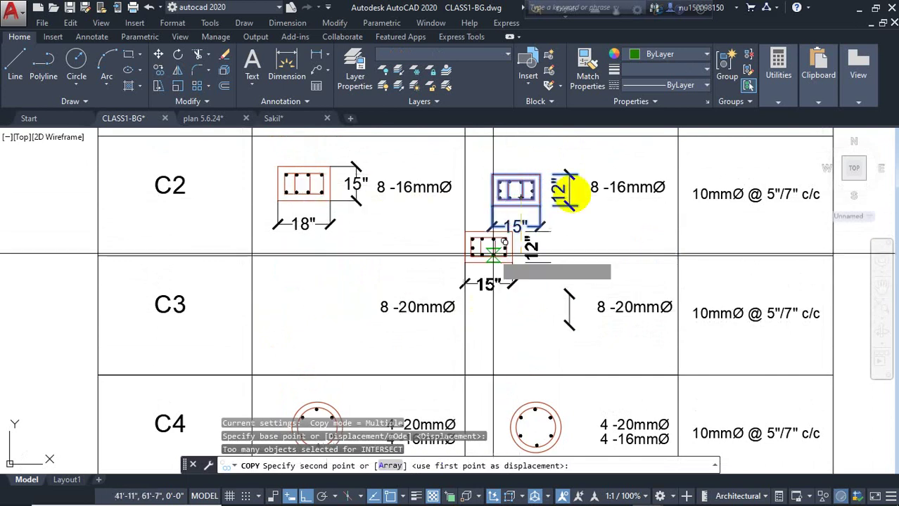
{"action": "key", "text": "Escape"}
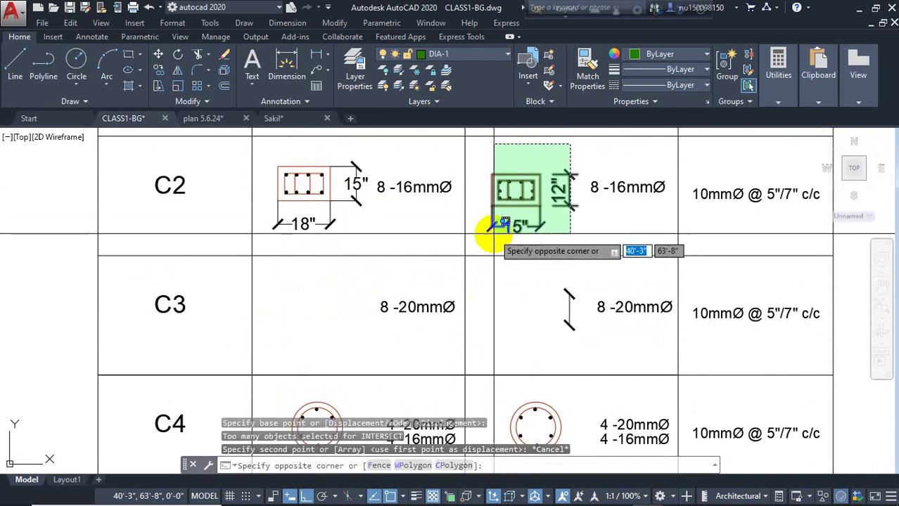
Step: Copy the C2 GF. & 1st Floor section with its dimensions into both C3 cells and erase the leftover vertical dimension line there
{"action": "left_click", "coordinate": [492, 228]}
{"action": "type", "text": "co"}
{"action": "key", "text": "Return"}
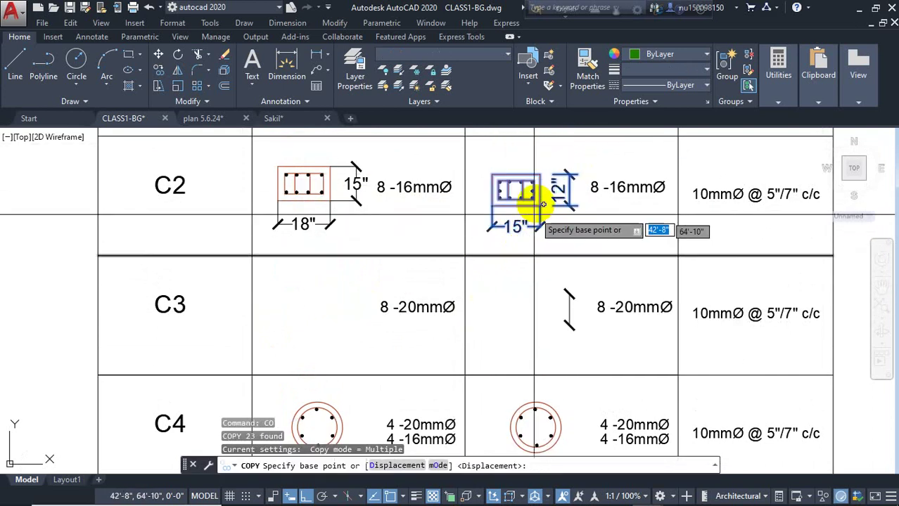
{"action": "left_click", "coordinate": [532, 194]}
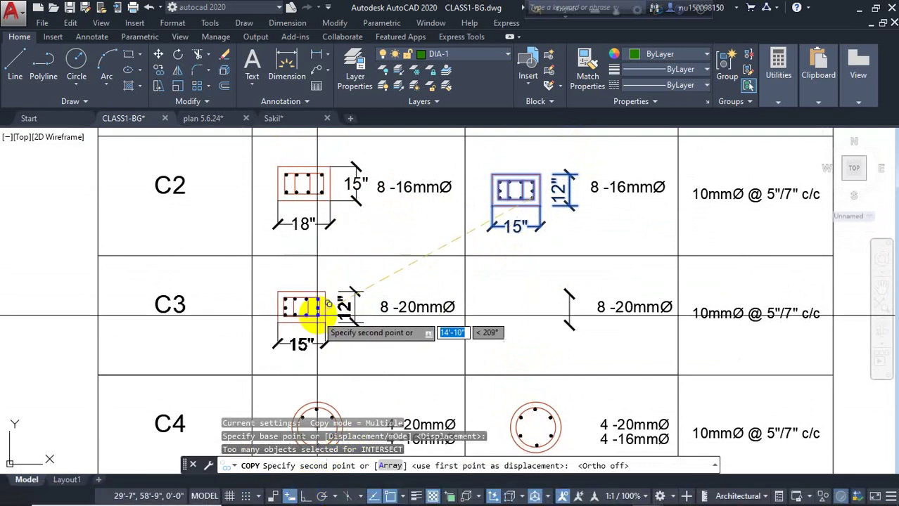
{"action": "left_click", "coordinate": [314, 311]}
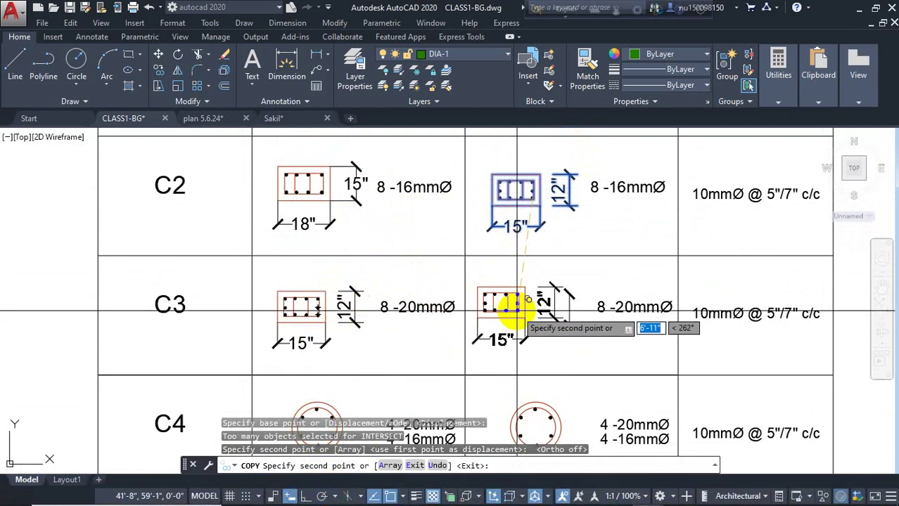
{"action": "left_click", "coordinate": [517, 311]}
{"action": "key", "text": "Escape"}
{"action": "left_click", "coordinate": [569, 317]}
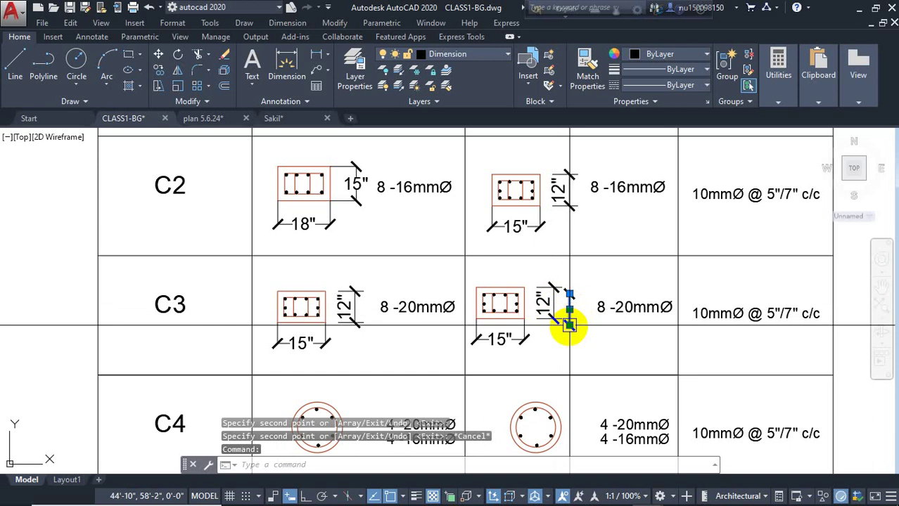
{"action": "key", "text": "Delete"}
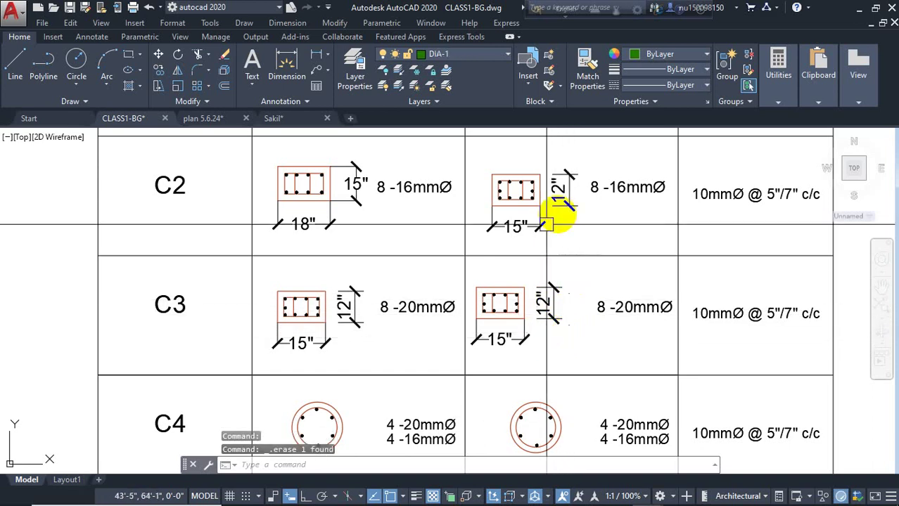
Step: Erase the C2 GF. & 1st Floor section with its dimensions, including the leftover vertical dimension line
{"action": "scroll", "coordinate": [549, 156], "scroll_direction": "up", "scroll_amount": 2}
{"action": "left_click", "coordinate": [569, 148]}
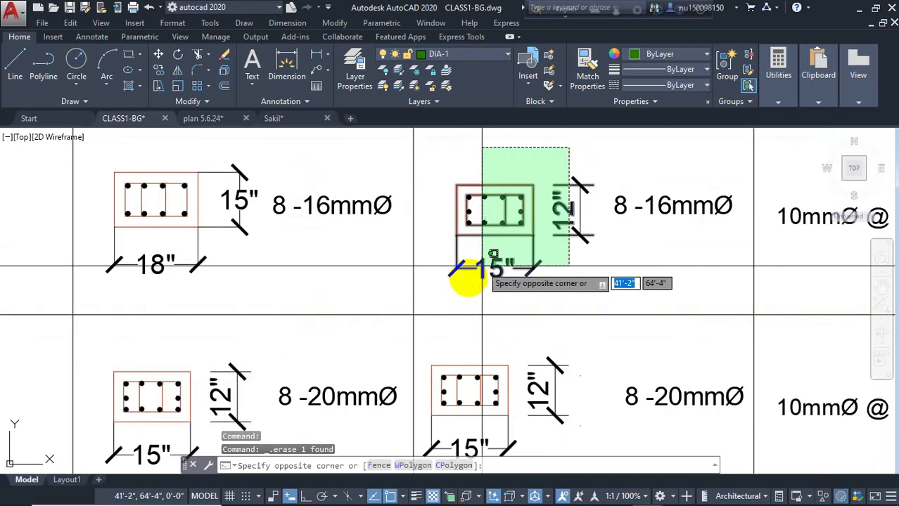
{"action": "left_click", "coordinate": [460, 281]}
{"action": "key", "text": "Delete"}
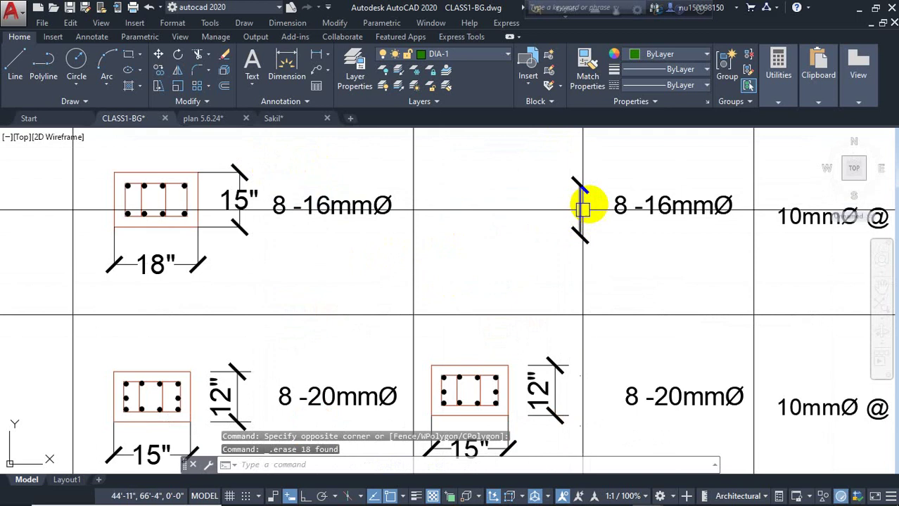
{"action": "left_click", "coordinate": [602, 177]}
{"action": "left_click", "coordinate": [548, 263]}
{"action": "key", "text": "Delete"}
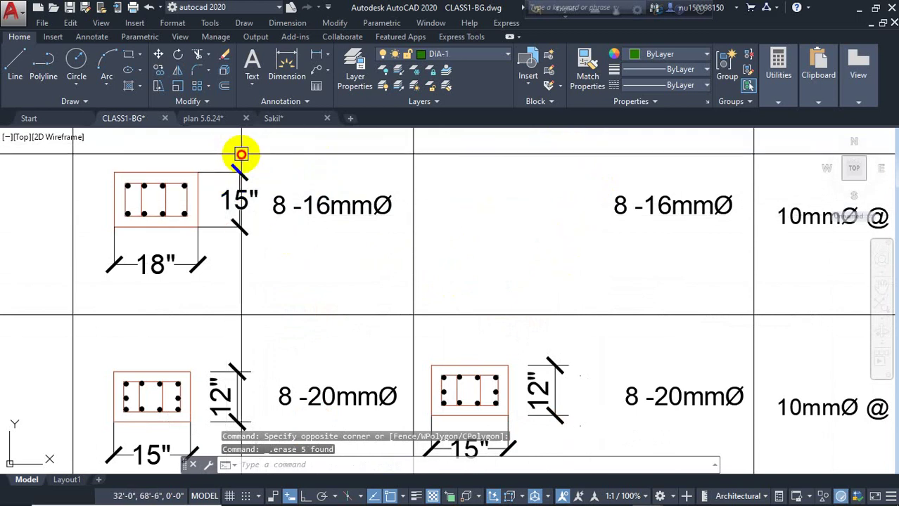
{"action": "left_click", "coordinate": [241, 154]}
{"action": "left_click", "coordinate": [140, 283]}
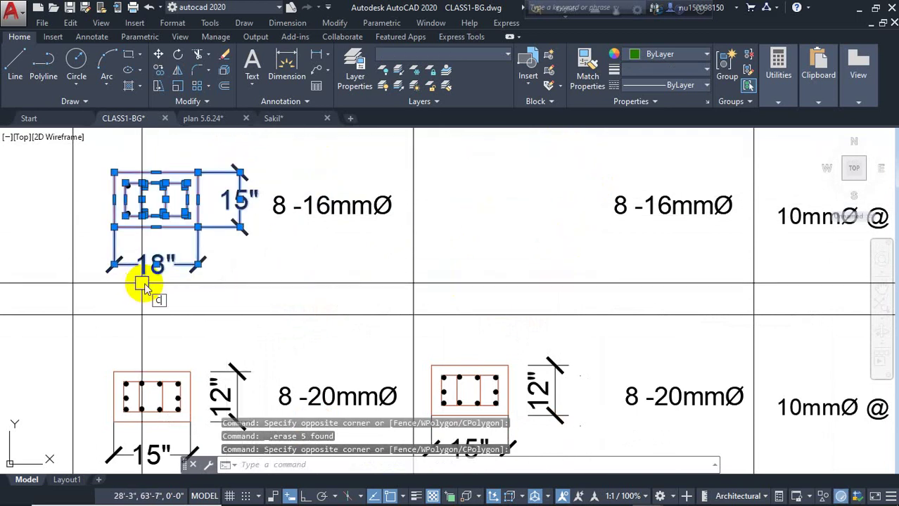
{"action": "key", "text": "Return"}
{"action": "left_click", "coordinate": [198, 264]}
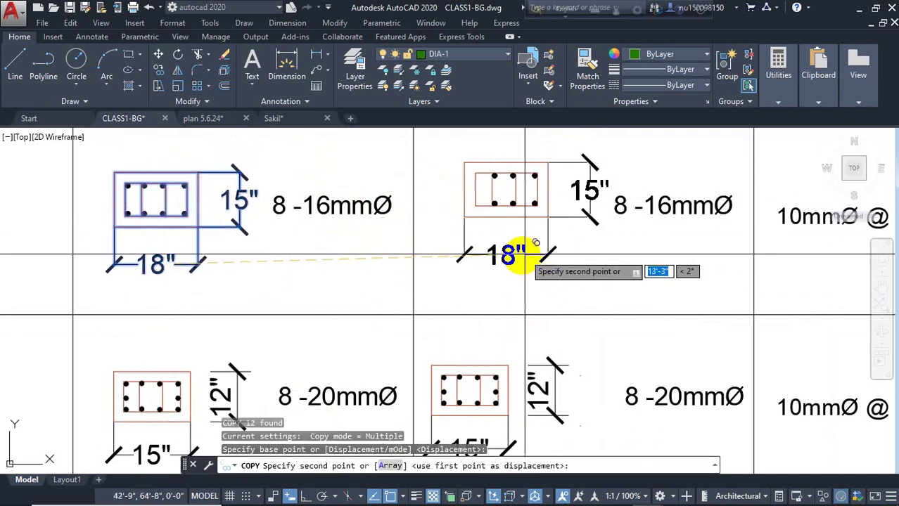
{"action": "key", "text": "Escape"}
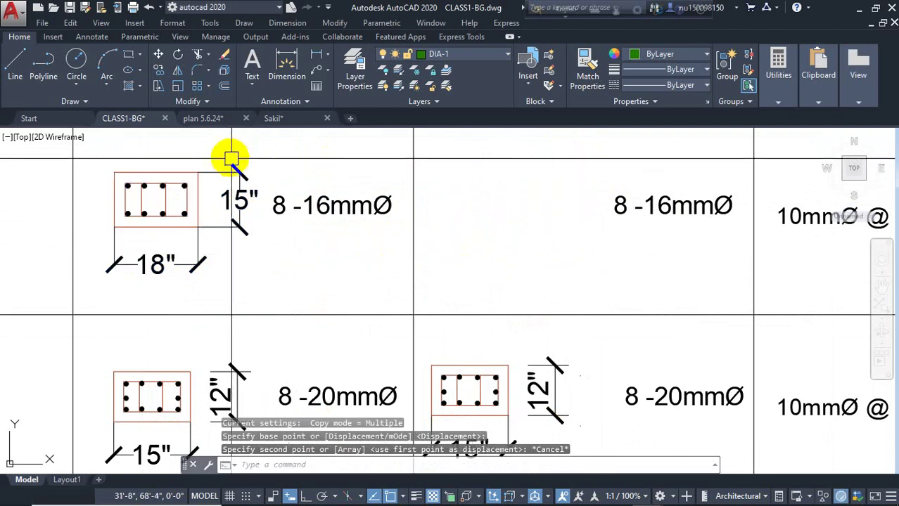
Step: Copy the complete C2 below-GL section with its dimensions into the empty C2 GF. & 1st Floor cell
{"action": "left_click", "coordinate": [253, 150]}
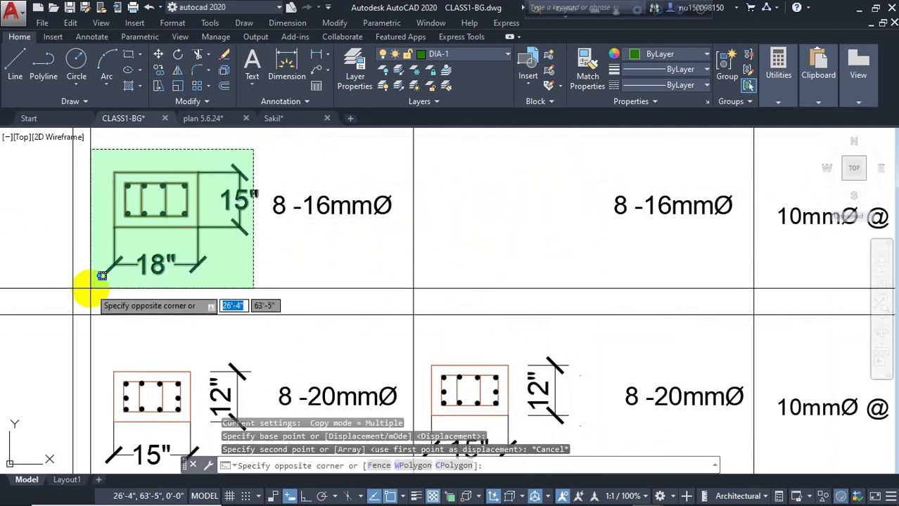
{"action": "left_click", "coordinate": [102, 276]}
{"action": "type", "text": "co"}
{"action": "key", "text": "Return"}
{"action": "left_click", "coordinate": [199, 282]}
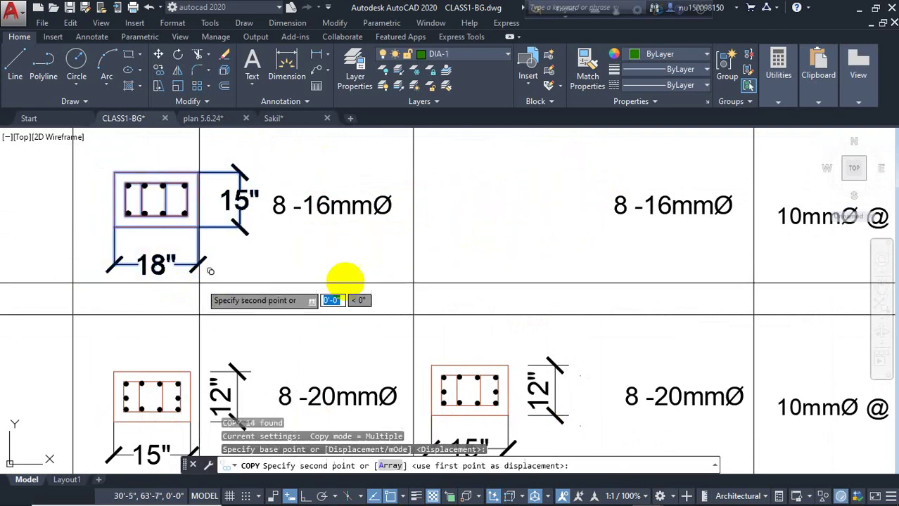
{"action": "key", "text": "Escape"}
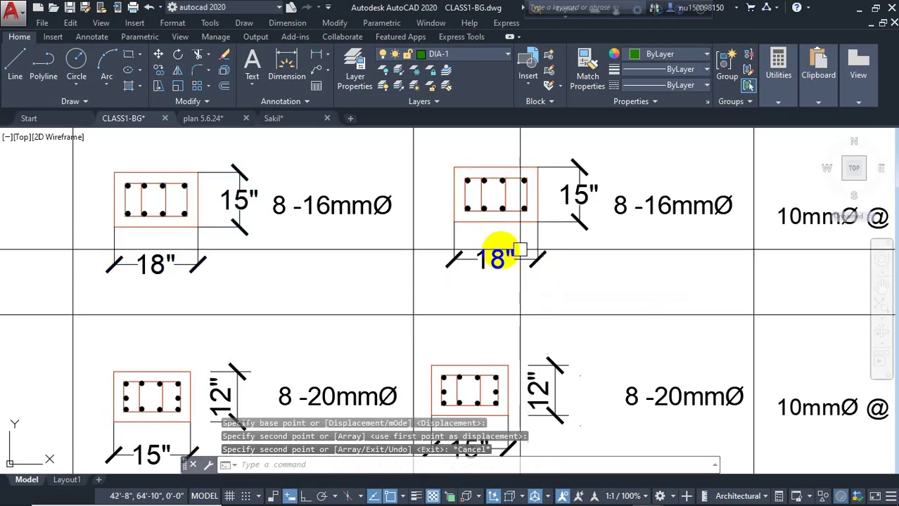
Step: Examine the C3 row of the column schedule and the C3 columns in the column layout plan
{"action": "scroll", "coordinate": [489, 247], "scroll_direction": "down", "scroll_amount": 4}
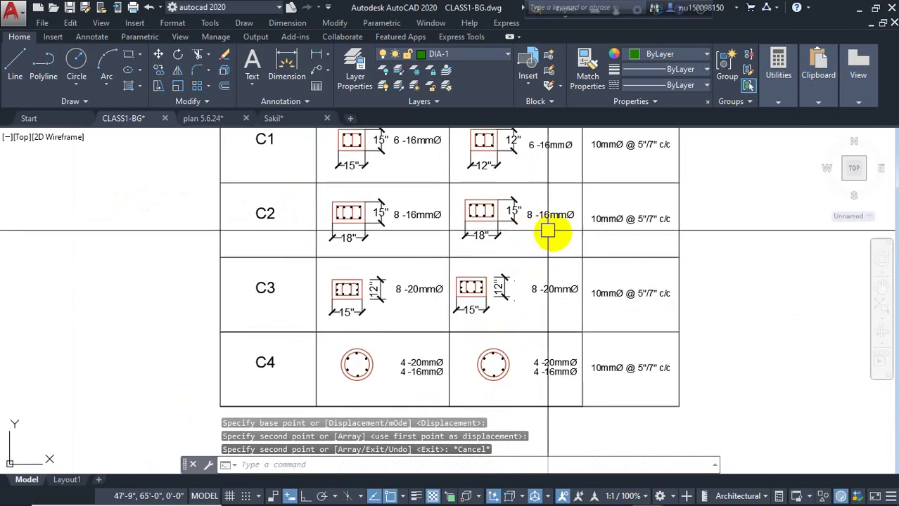
{"action": "scroll", "coordinate": [415, 276], "scroll_direction": "up", "scroll_amount": 5}
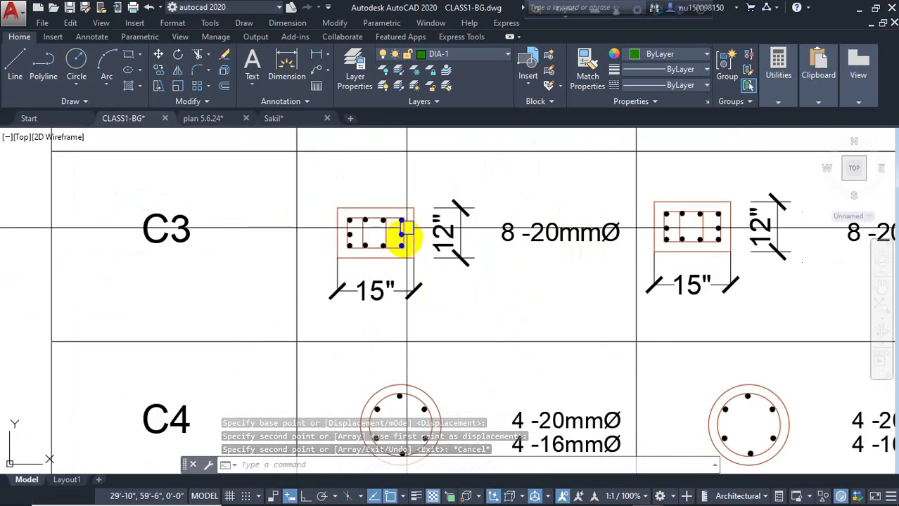
{"action": "scroll", "coordinate": [394, 234], "scroll_direction": "up", "scroll_amount": 2}
{"action": "scroll", "coordinate": [281, 232], "scroll_direction": "down", "scroll_amount": 2}
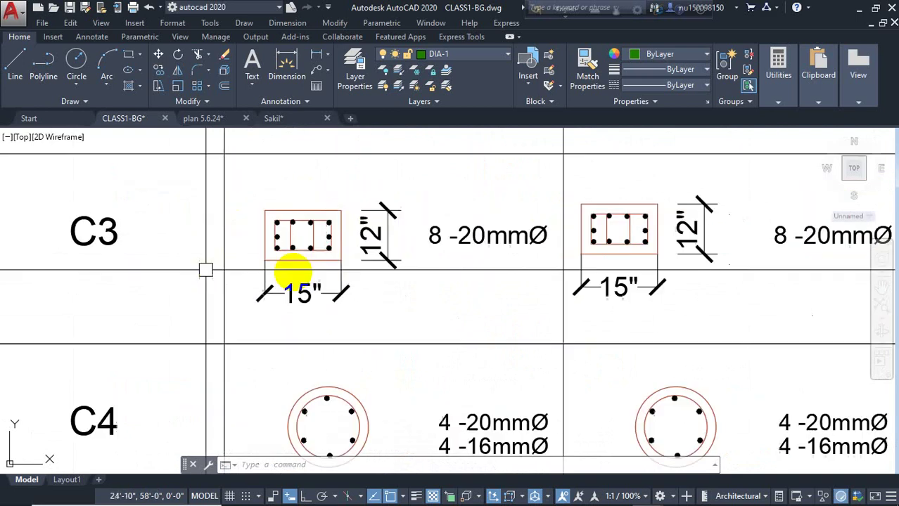
{"action": "scroll", "coordinate": [438, 240], "scroll_direction": "down", "scroll_amount": 4}
{"action": "middle_click_drag", "start_coordinate": [211, 281], "coordinate": [445, 268]}
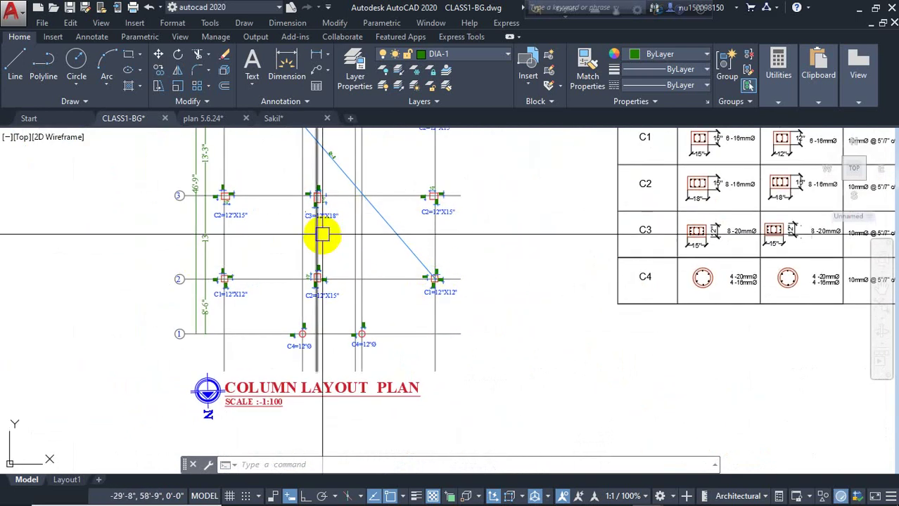
{"action": "middle_click_drag", "start_coordinate": [321, 235], "coordinate": [320, 341]}
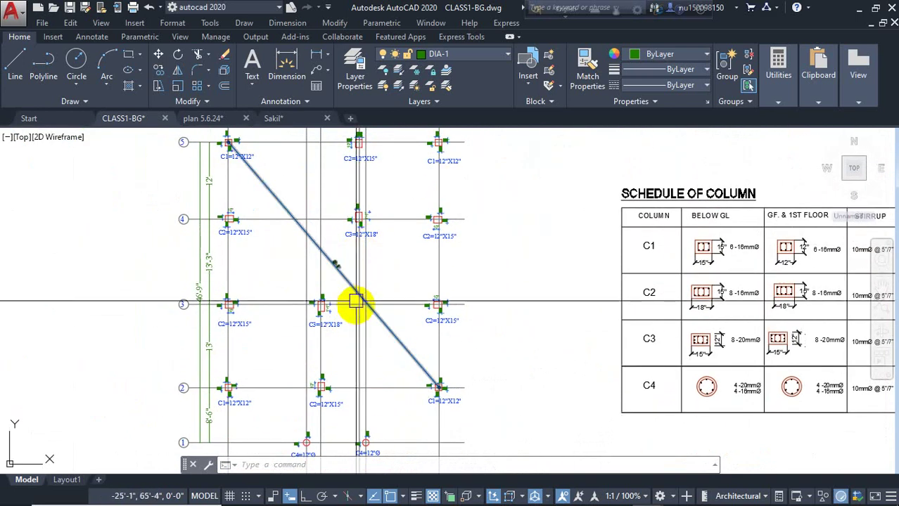
{"action": "middle_click_drag", "start_coordinate": [355, 305], "coordinate": [211, 308]}
Step: Change the C3 below-GL reinforcement note to 10 -16mmØ
{"action": "scroll", "coordinate": [603, 354], "scroll_direction": "up", "scroll_amount": 4}
{"action": "middle_click_drag", "start_coordinate": [603, 354], "coordinate": [486, 275]}
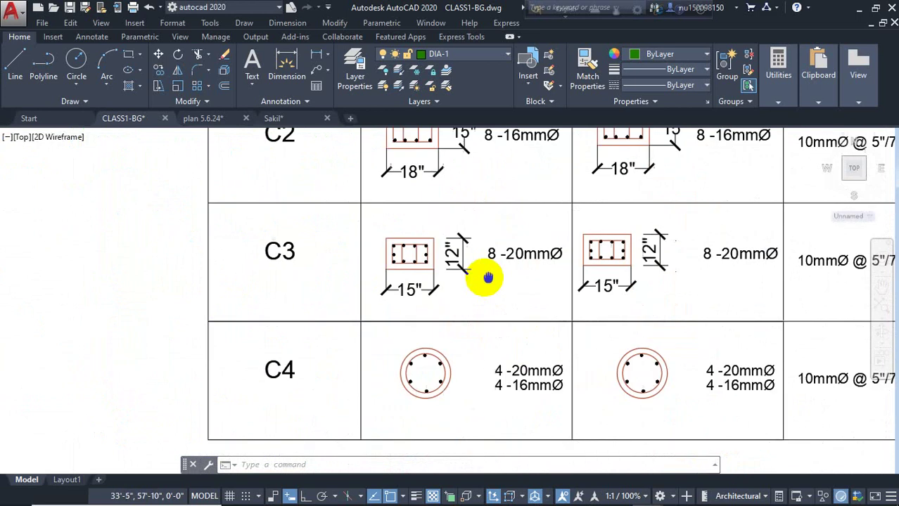
{"action": "scroll", "coordinate": [491, 254], "scroll_direction": "up", "scroll_amount": 3}
{"action": "double_click", "coordinate": [490, 253]}
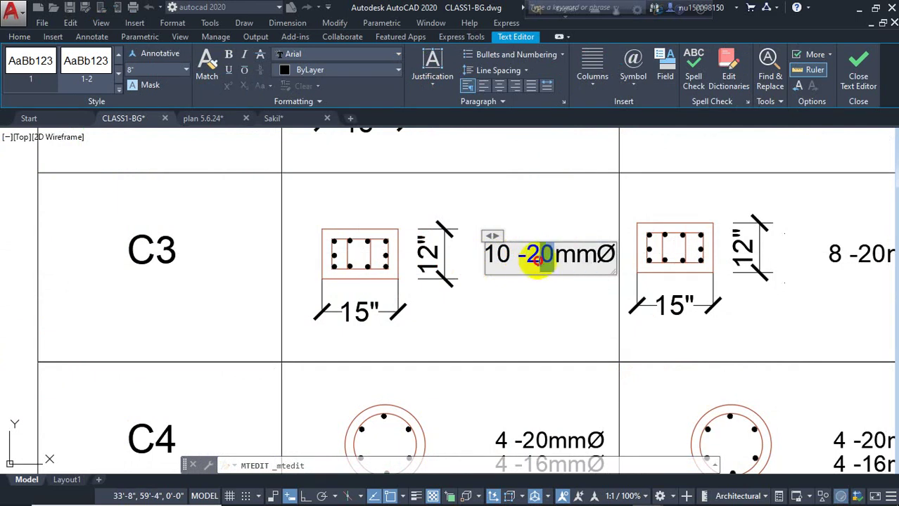
{"action": "type", "text": "6"}
{"action": "left_click", "coordinate": [558, 307]}
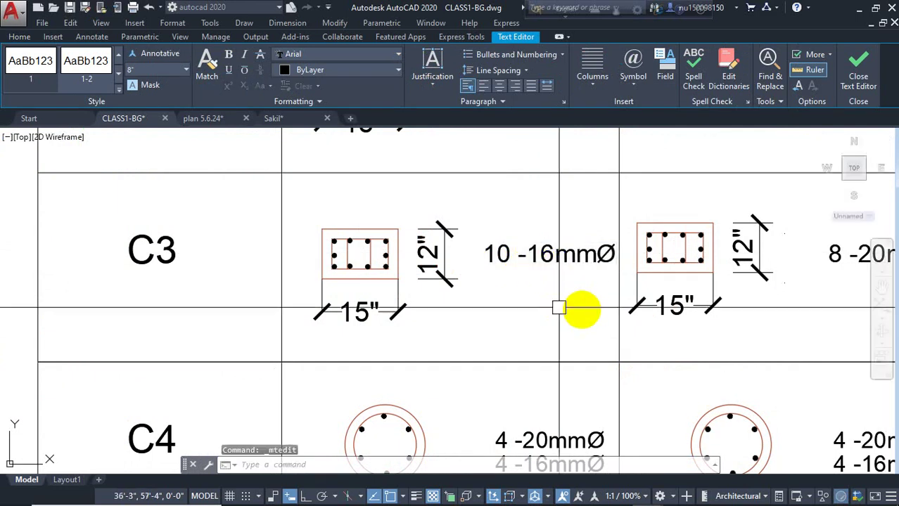
Step: Change the C3 GF. & 1st Floor reinforcement note to 10 -16mmØ
{"action": "middle_click_drag", "start_coordinate": [558, 307], "coordinate": [380, 311]}
{"action": "left_click", "coordinate": [665, 248]}
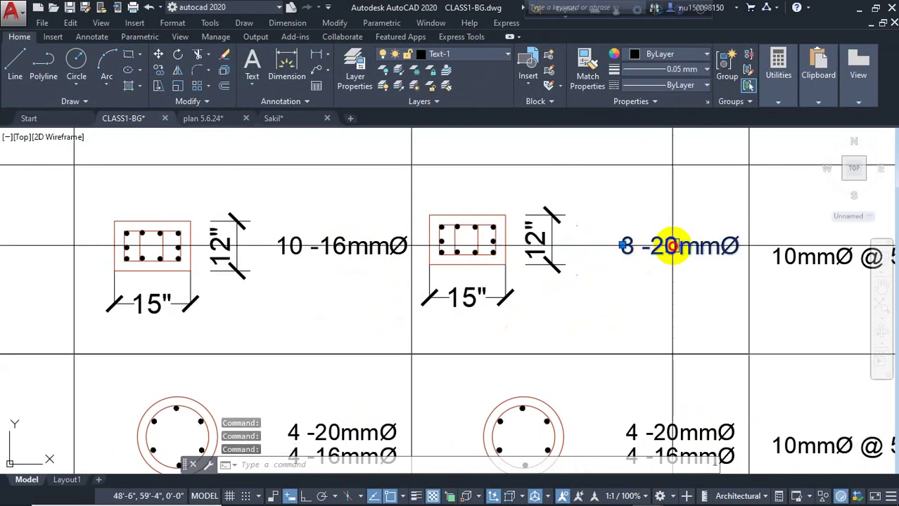
{"action": "double_click", "coordinate": [674, 246]}
{"action": "left_click_drag", "start_coordinate": [677, 246], "coordinate": [653, 259]}
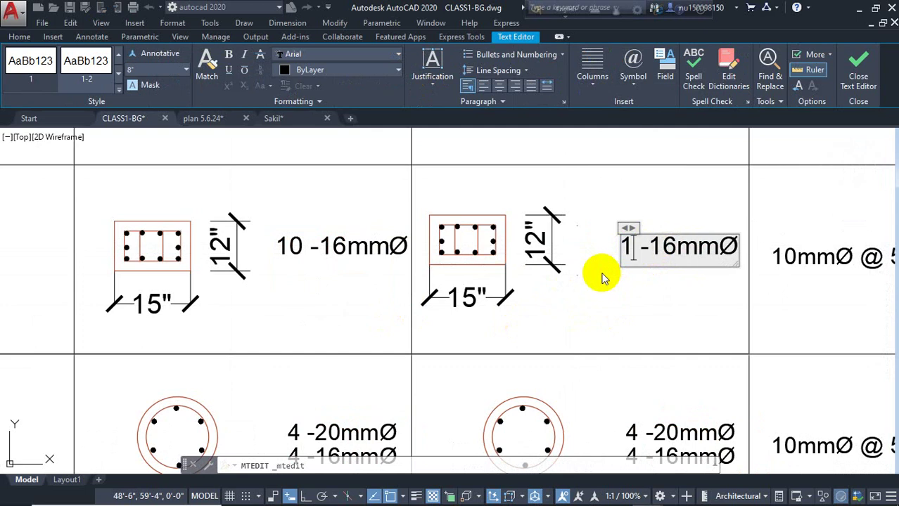
{"action": "left_click", "coordinate": [668, 309]}
Step: Move the C3 GF. & 1st Floor reinforcement note slightly down and toward the section inside its cell
{"action": "left_click", "coordinate": [688, 244]}
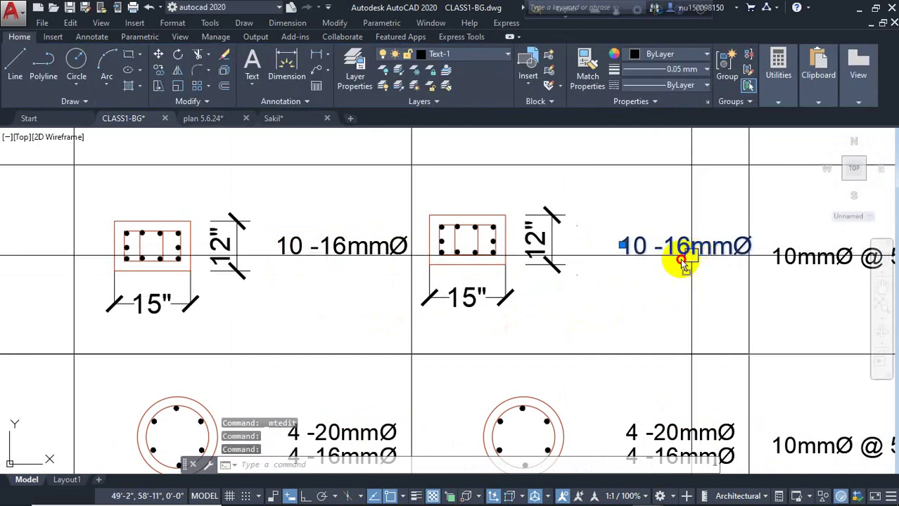
{"action": "left_click_drag", "start_coordinate": [682, 255], "coordinate": [662, 261]}
{"action": "middle_click_drag", "start_coordinate": [579, 288], "coordinate": [615, 274]}
{"action": "middle_click_drag", "start_coordinate": [458, 283], "coordinate": [444, 289]}
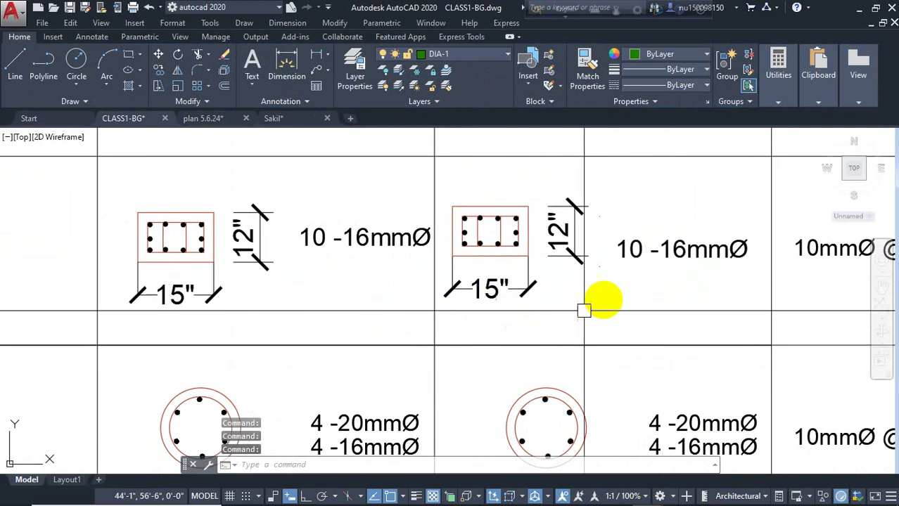
Step: Override the C3 below-GL section's dimension texts with 21" for the width and 15" for the height
{"action": "scroll", "coordinate": [450, 291], "scroll_direction": "down", "scroll_amount": 2}
{"action": "middle_click_drag", "start_coordinate": [493, 349], "coordinate": [545, 301]}
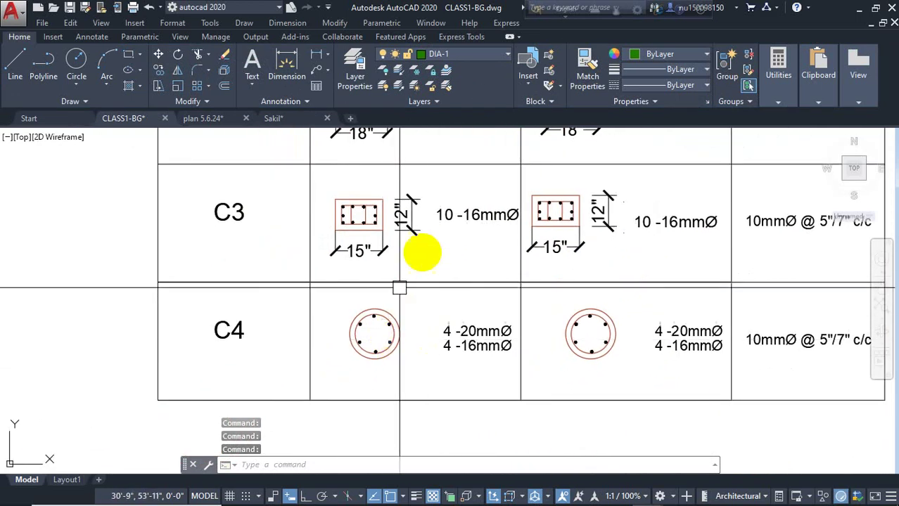
{"action": "middle_click_drag", "start_coordinate": [343, 232], "coordinate": [375, 235]}
{"action": "left_click", "coordinate": [345, 250]}
{"action": "scroll", "coordinate": [356, 253], "scroll_direction": "up", "scroll_amount": 4}
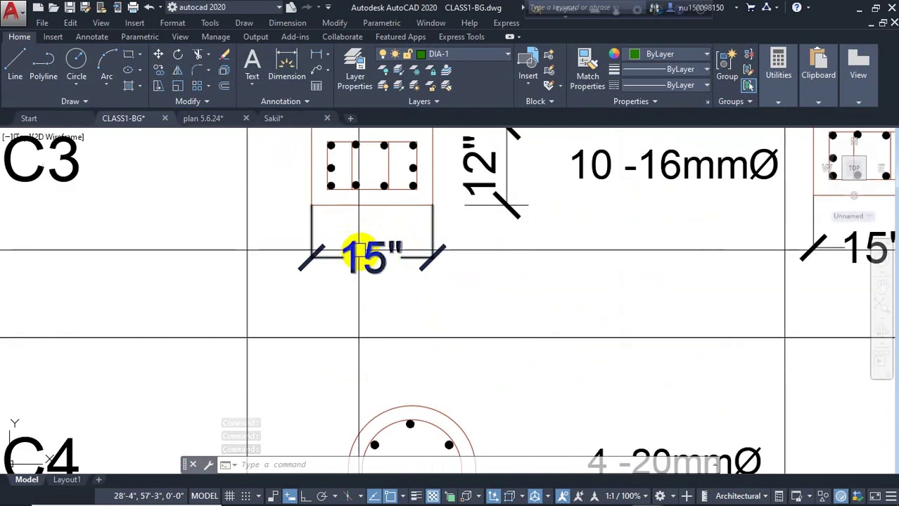
{"action": "double_click", "coordinate": [364, 255]}
{"action": "left_click_drag", "start_coordinate": [363, 264], "coordinate": [380, 264]}
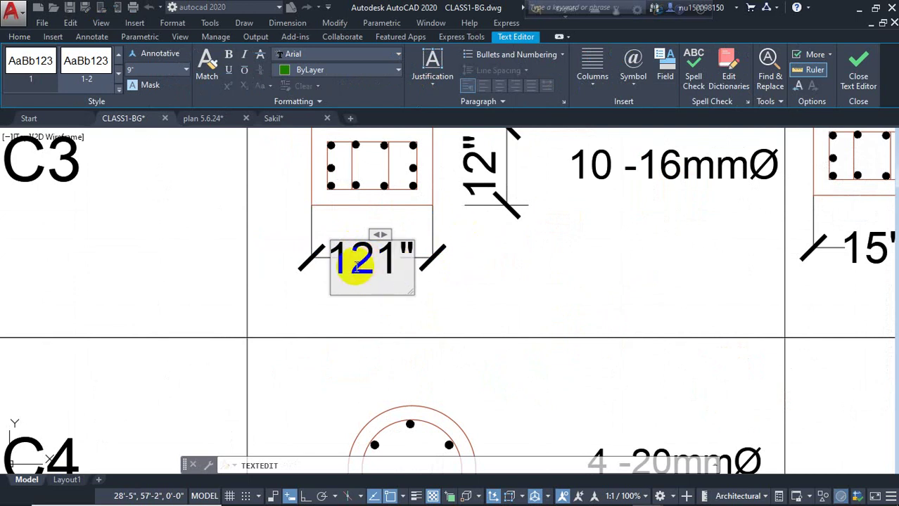
{"action": "left_click", "coordinate": [480, 168]}
{"action": "left_click", "coordinate": [481, 170]}
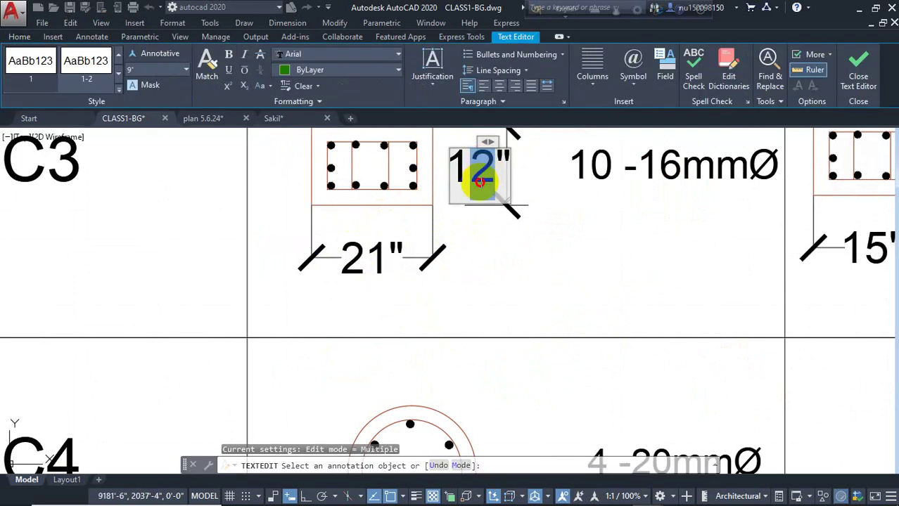
{"action": "left_click", "coordinate": [504, 242]}
Step: Change the C3 GF. & 1st Floor section's height dimension text to 15"
{"action": "scroll", "coordinate": [542, 252], "scroll_direction": "down", "scroll_amount": 3}
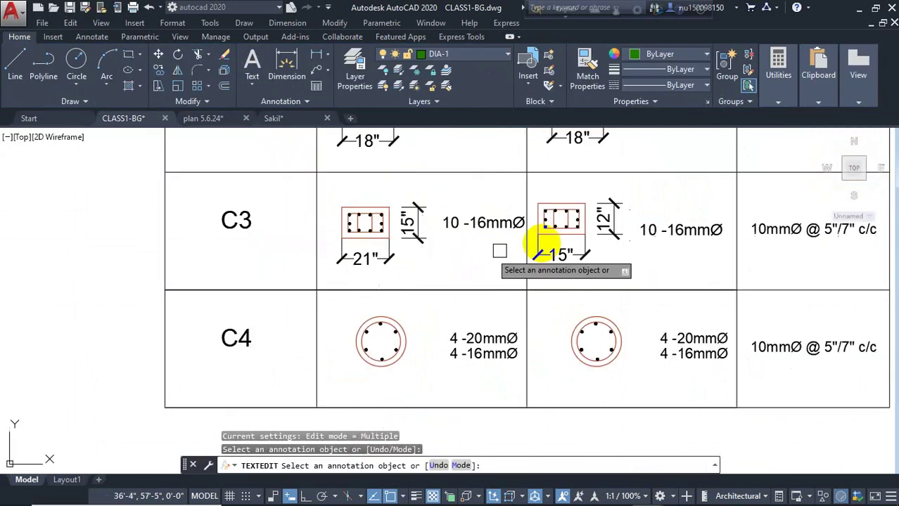
{"action": "scroll", "coordinate": [555, 254], "scroll_direction": "up", "scroll_amount": 4}
{"action": "left_click", "coordinate": [613, 218]}
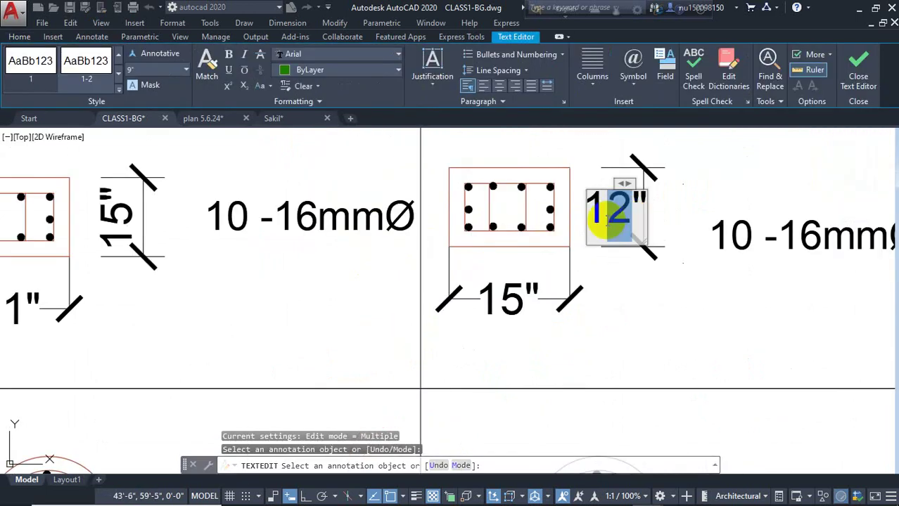
{"action": "left_click", "coordinate": [506, 299]}
{"action": "left_click", "coordinate": [508, 299]}
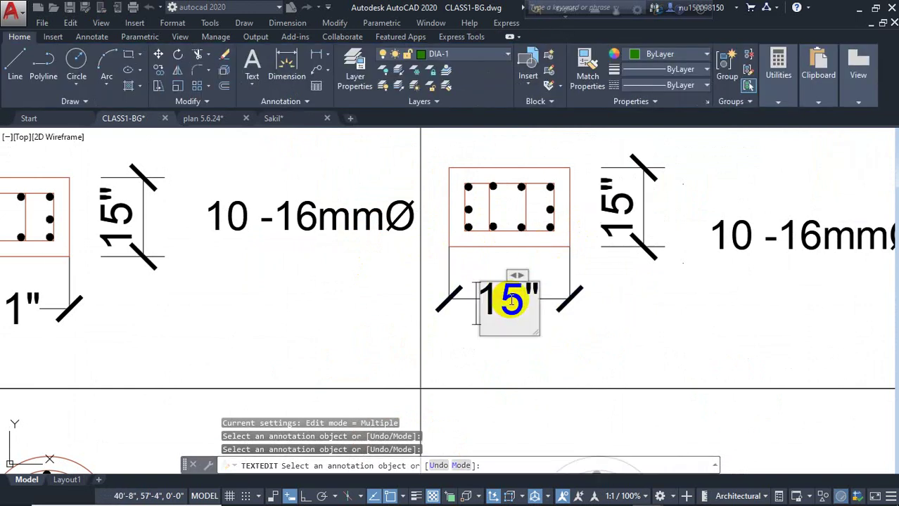
{"action": "left_click", "coordinate": [612, 235]}
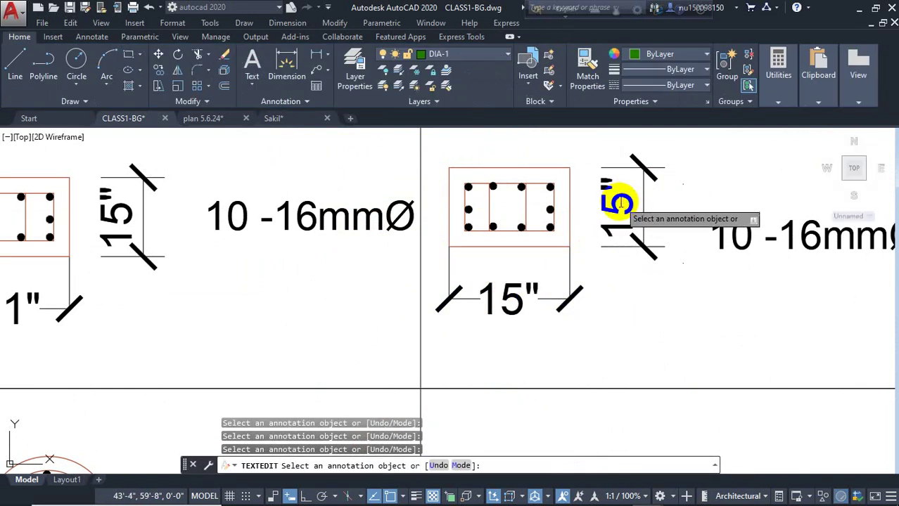
Step: Set the C3 GF. & 1st Floor section's dimension texts to 12" for the height and 18" for the width
{"action": "left_click", "coordinate": [619, 211]}
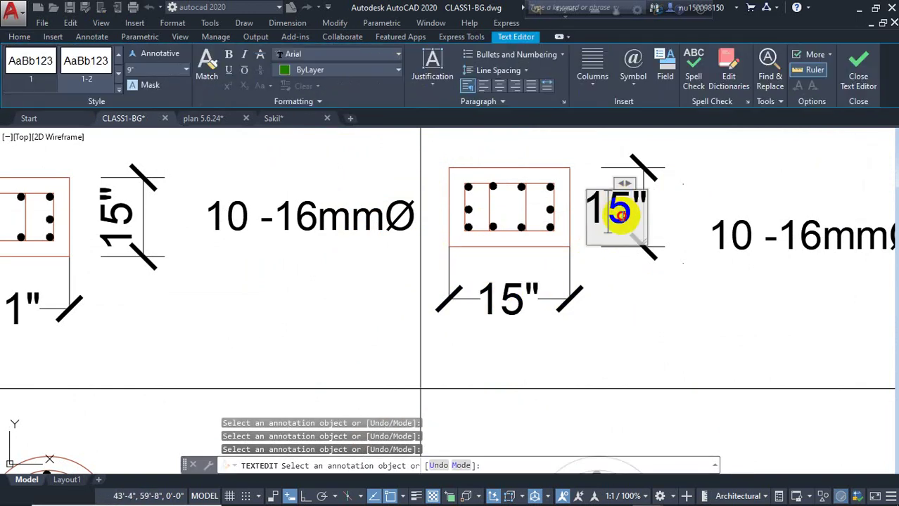
{"action": "left_click", "coordinate": [497, 313]}
{"action": "left_click", "coordinate": [508, 301]}
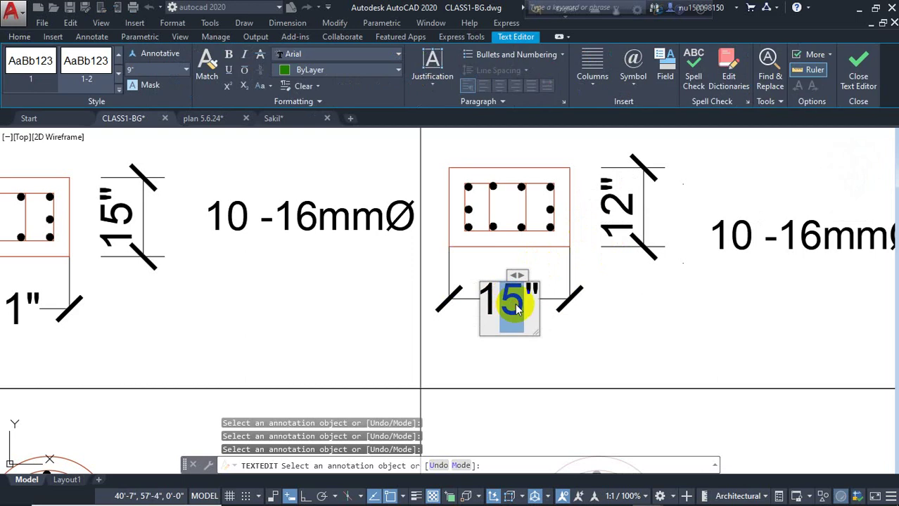
{"action": "left_click", "coordinate": [594, 315]}
Step: Leave text editing and examine the column schedule, especially the stirrup notes for C1 and C2
{"action": "scroll", "coordinate": [458, 327], "scroll_direction": "down", "scroll_amount": 5}
{"action": "scroll", "coordinate": [596, 297], "scroll_direction": "up", "scroll_amount": 3}
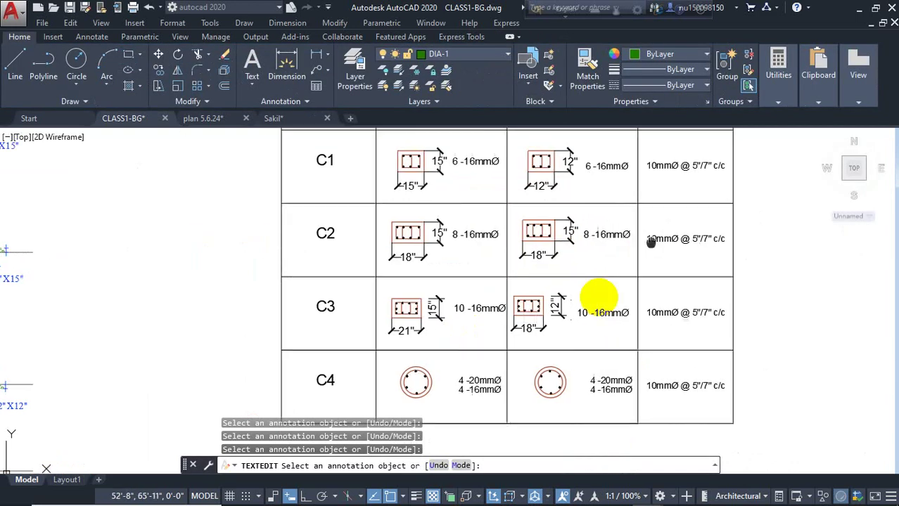
{"action": "scroll", "coordinate": [573, 278], "scroll_direction": "up", "scroll_amount": 4}
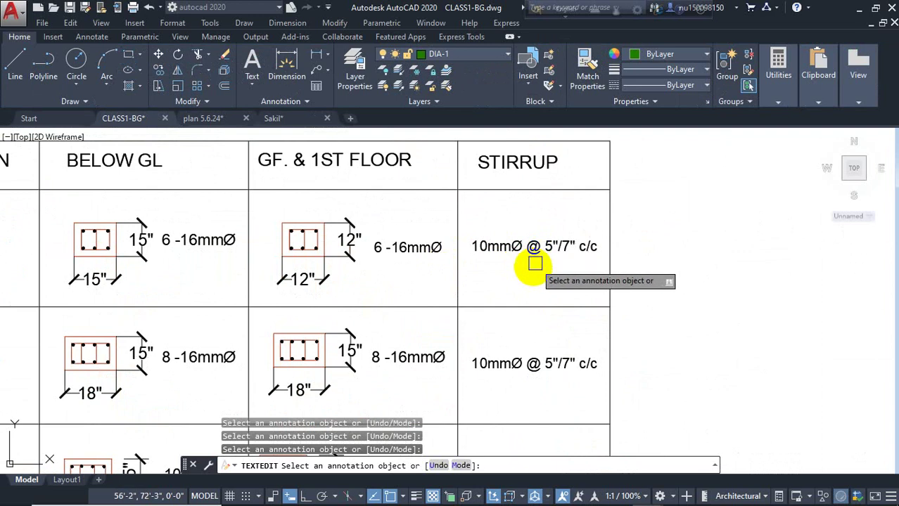
{"action": "scroll", "coordinate": [549, 259], "scroll_direction": "up", "scroll_amount": 3}
{"action": "scroll", "coordinate": [488, 263], "scroll_direction": "down", "scroll_amount": 1}
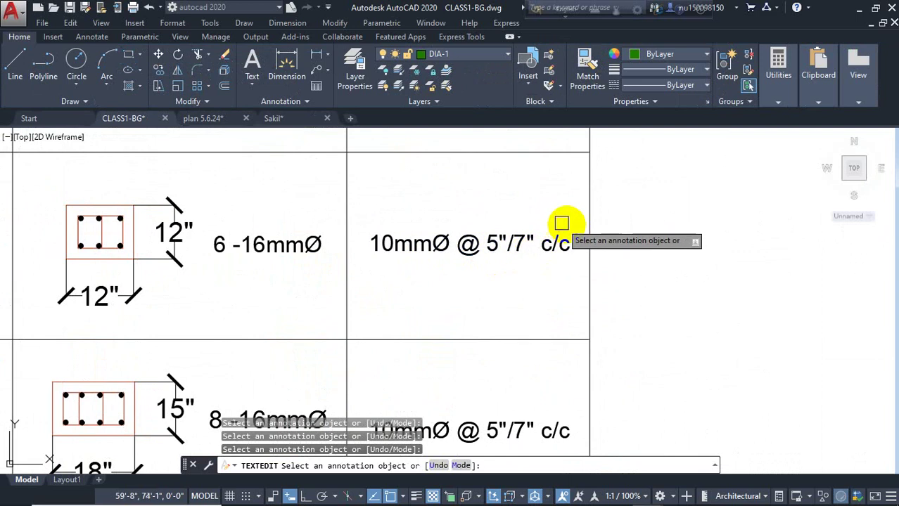
{"action": "right_click", "coordinate": [642, 231]}
{"action": "left_click", "coordinate": [647, 235]}
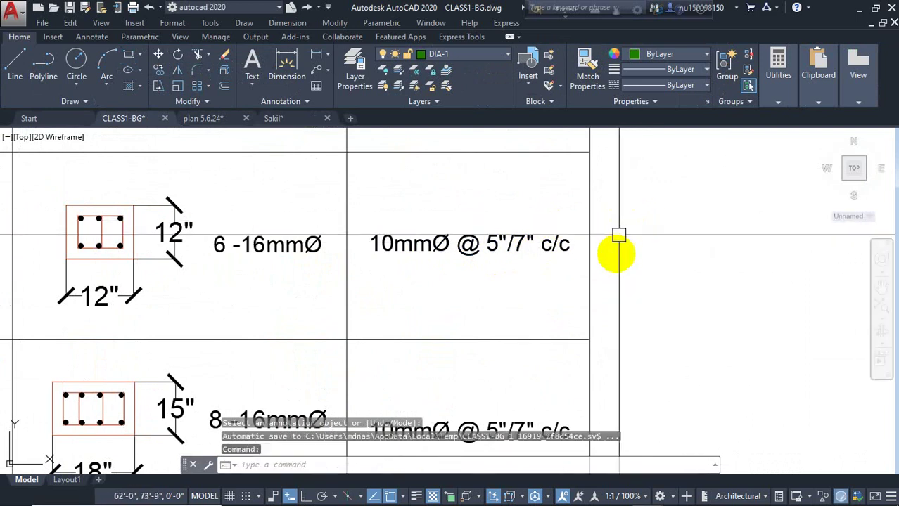
{"action": "scroll", "coordinate": [619, 233], "scroll_direction": "down", "scroll_amount": 5}
{"action": "scroll", "coordinate": [423, 296], "scroll_direction": "down", "scroll_amount": 2}
{"action": "scroll", "coordinate": [462, 273], "scroll_direction": "up", "scroll_amount": 2}
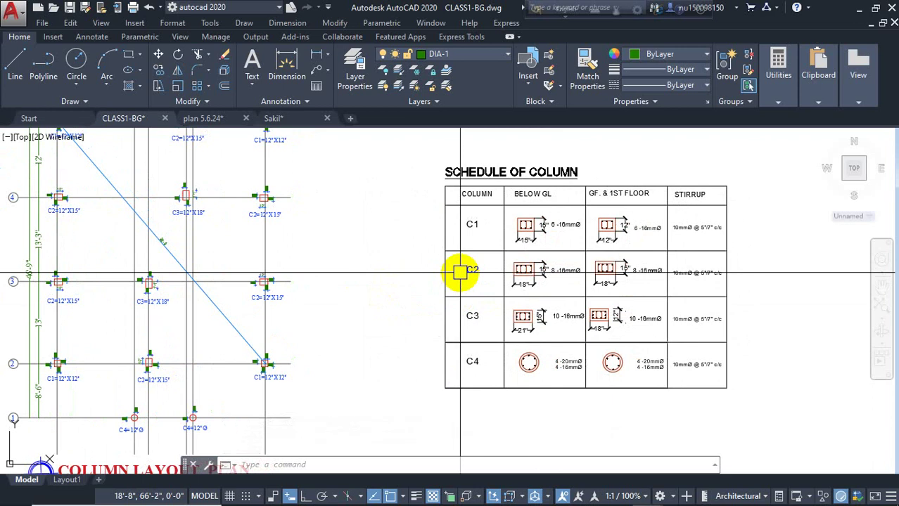
{"action": "scroll", "coordinate": [690, 235], "scroll_direction": "up", "scroll_amount": 6}
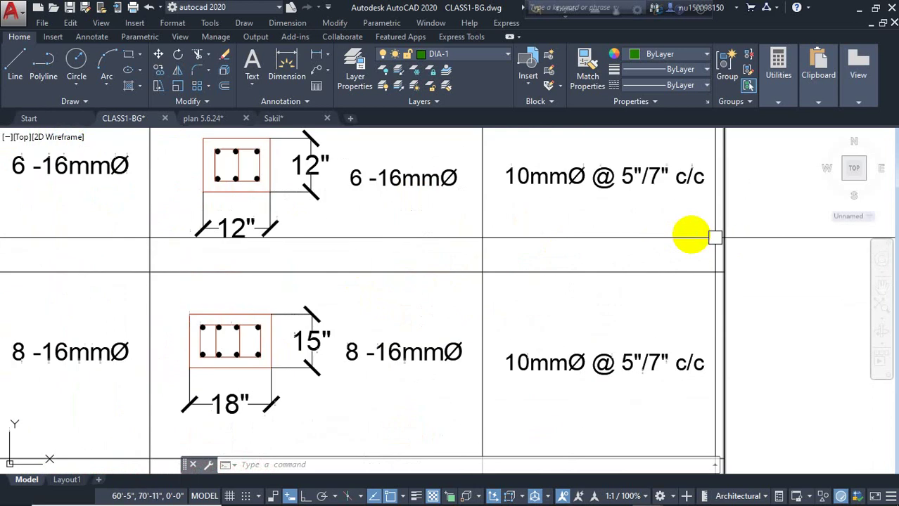
{"action": "mouse_move", "coordinate": [690, 235]}
{"action": "middle_mouse_down"}
{"action": "mouse_move", "coordinate": [645, 325]}
{"action": "mouse_move", "coordinate": [638, 322]}
{"action": "middle_mouse_up"}
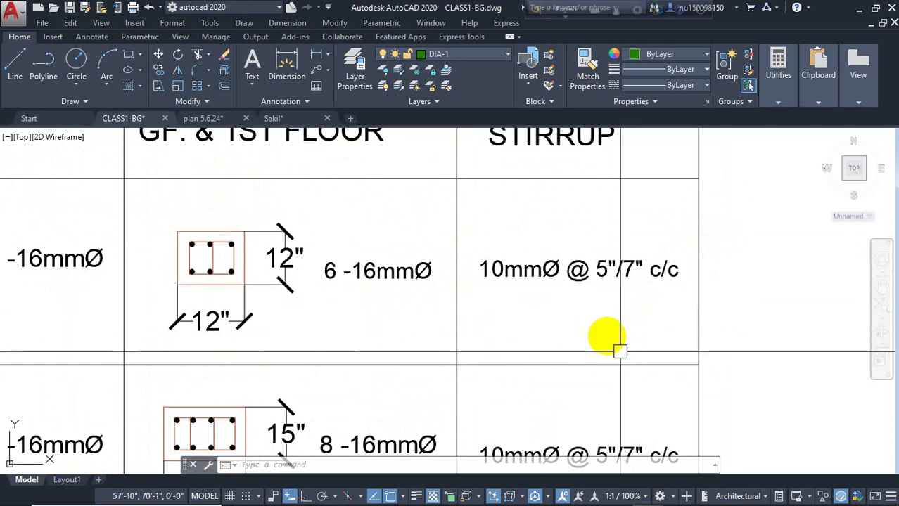
Step: Examine the column schedule's stirrup notes, especially the bar size and spacing given for C1
{"action": "middle_click_drag", "start_coordinate": [618, 351], "coordinate": [606, 271]}
{"action": "scroll", "coordinate": [438, 343], "scroll_direction": "down", "scroll_amount": 4}
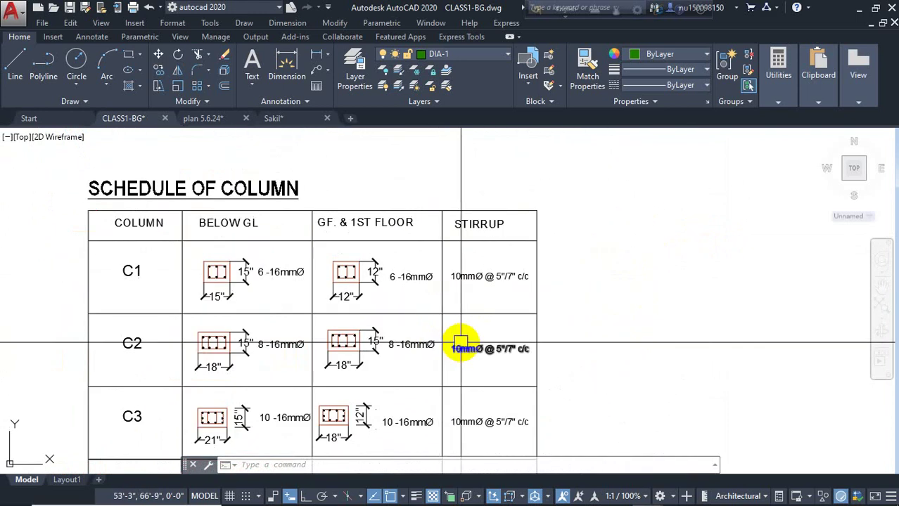
{"action": "scroll", "coordinate": [548, 281], "scroll_direction": "down", "scroll_amount": 5}
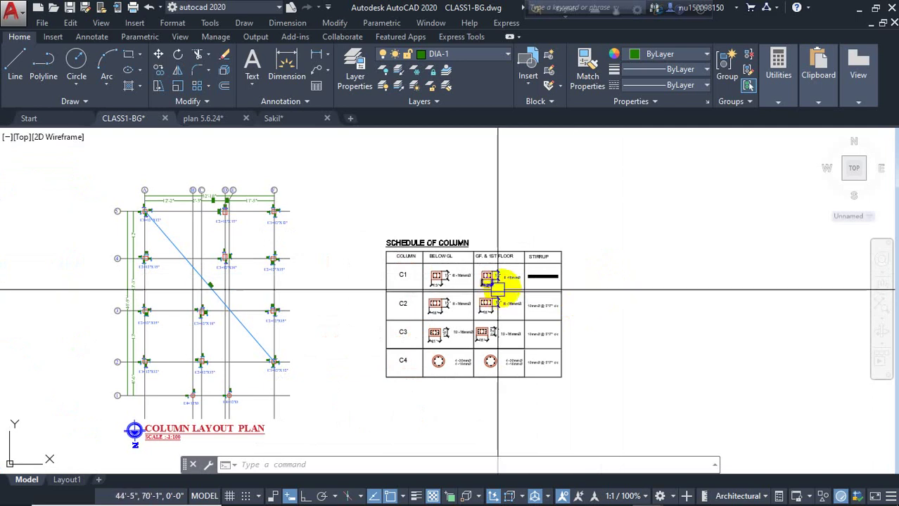
{"action": "scroll", "coordinate": [517, 281], "scroll_direction": "up", "scroll_amount": 4}
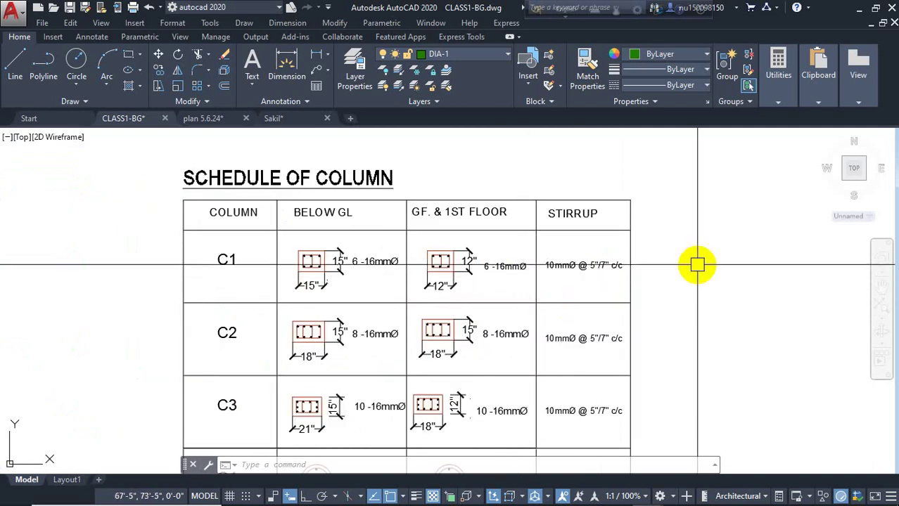
{"action": "middle_click_drag", "start_coordinate": [578, 287], "coordinate": [560, 240]}
{"action": "scroll", "coordinate": [559, 240], "scroll_direction": "up", "scroll_amount": 4}
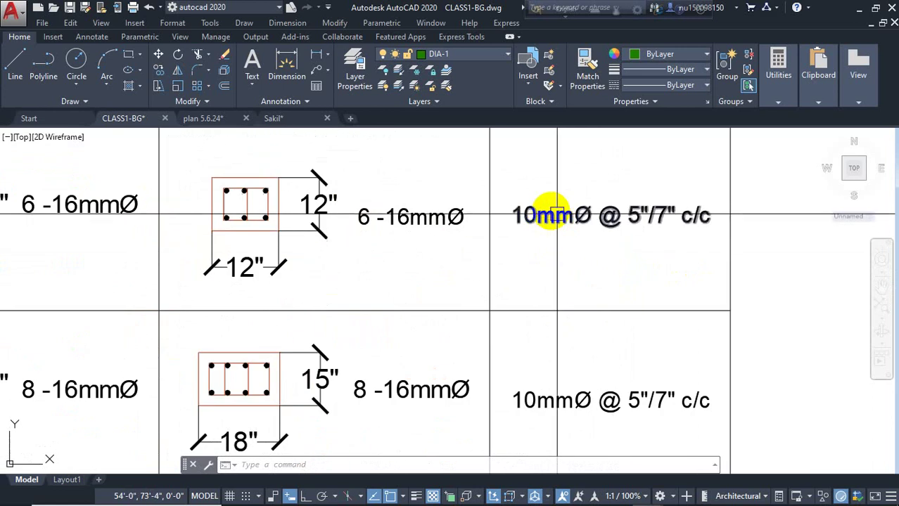
{"action": "double_click", "coordinate": [541, 220]}
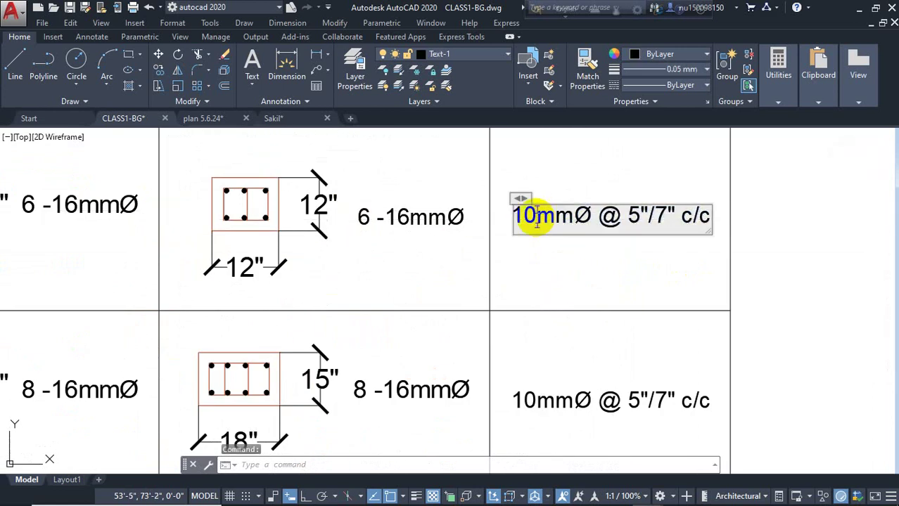
{"action": "scroll", "coordinate": [579, 285], "scroll_direction": "down", "scroll_amount": 5}
{"action": "left_click", "coordinate": [582, 284]}
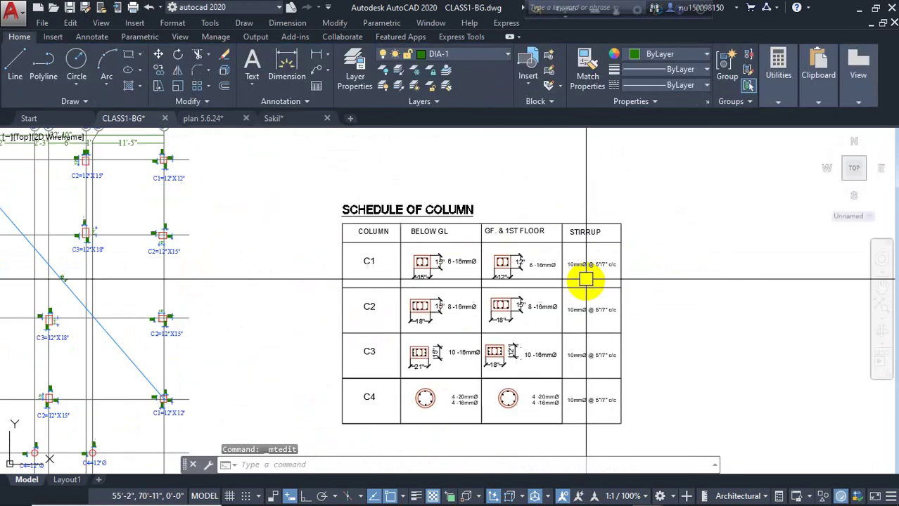
{"action": "scroll", "coordinate": [602, 251], "scroll_direction": "up", "scroll_amount": 6}
{"action": "scroll", "coordinate": [610, 323], "scroll_direction": "up", "scroll_amount": 4}
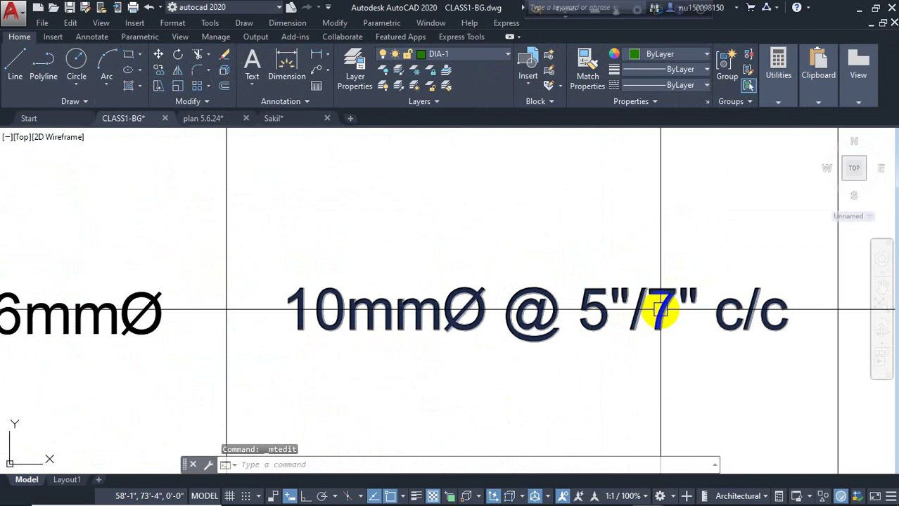
{"action": "scroll", "coordinate": [605, 310], "scroll_direction": "down", "scroll_amount": 5}
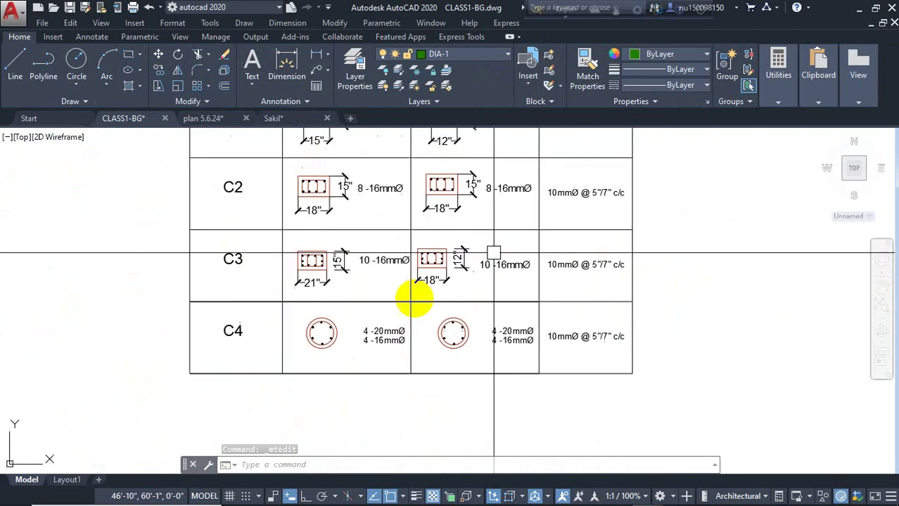
Step: Delete the C4 below-GL 4 -20mmØ note and change the remaining reinforcement note to 6 -16mmØ
{"action": "scroll", "coordinate": [399, 333], "scroll_direction": "up", "scroll_amount": 3}
{"action": "scroll", "coordinate": [366, 349], "scroll_direction": "up", "scroll_amount": 4}
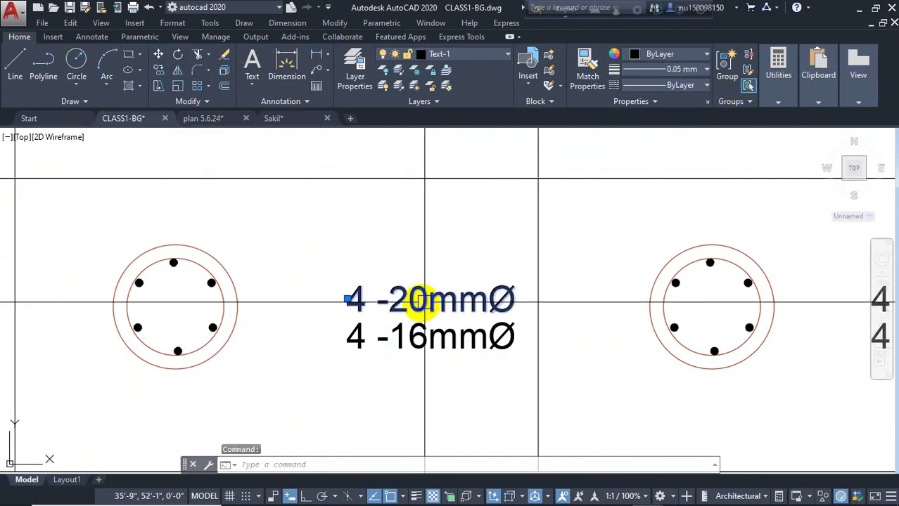
{"action": "key", "text": "Delete"}
{"action": "double_click", "coordinate": [353, 340]}
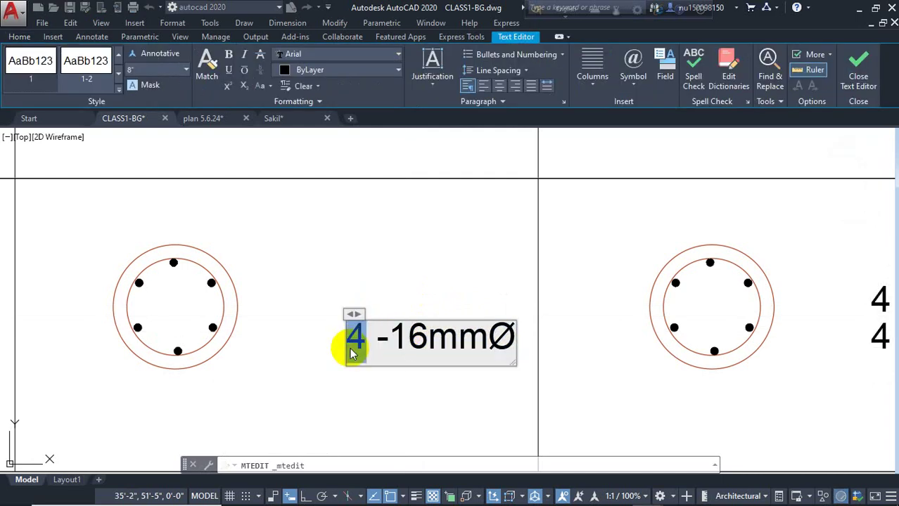
{"action": "left_click", "coordinate": [310, 347]}
Step: Change the C4 GF. & 1st Floor 16 mm bar note to 6 -16mmØ and delete the 4 -20mmØ note
{"action": "scroll", "coordinate": [311, 348], "scroll_direction": "down", "scroll_amount": 4}
{"action": "scroll", "coordinate": [533, 345], "scroll_direction": "up", "scroll_amount": 4}
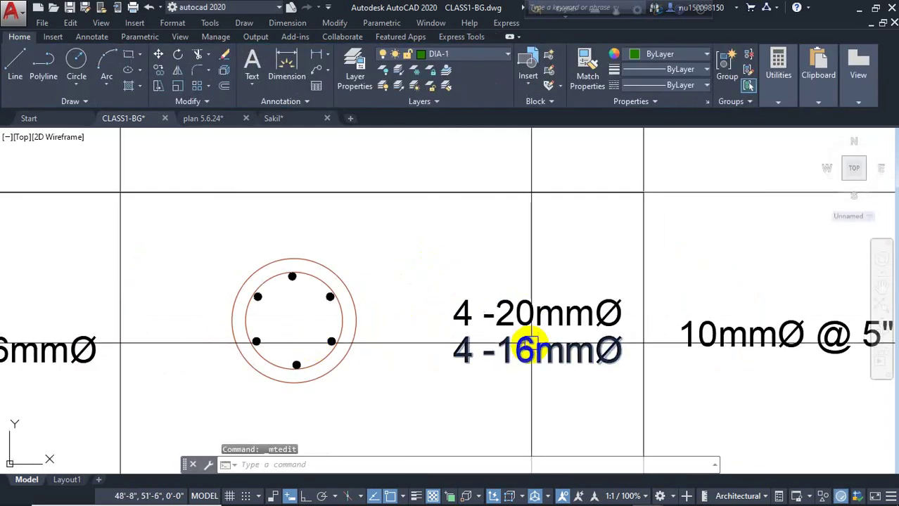
{"action": "double_click", "coordinate": [458, 357]}
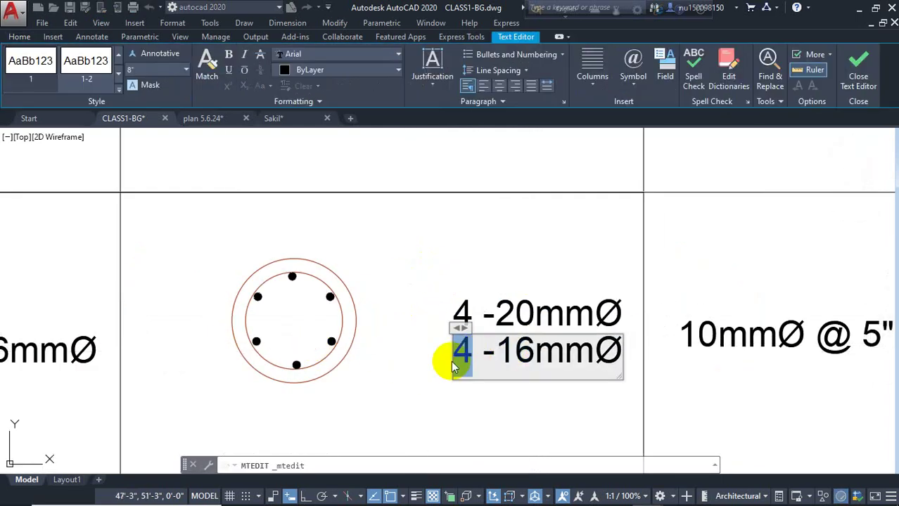
{"action": "left_click", "coordinate": [534, 294]}
{"action": "left_click", "coordinate": [536, 301]}
{"action": "key", "text": "Delete"}
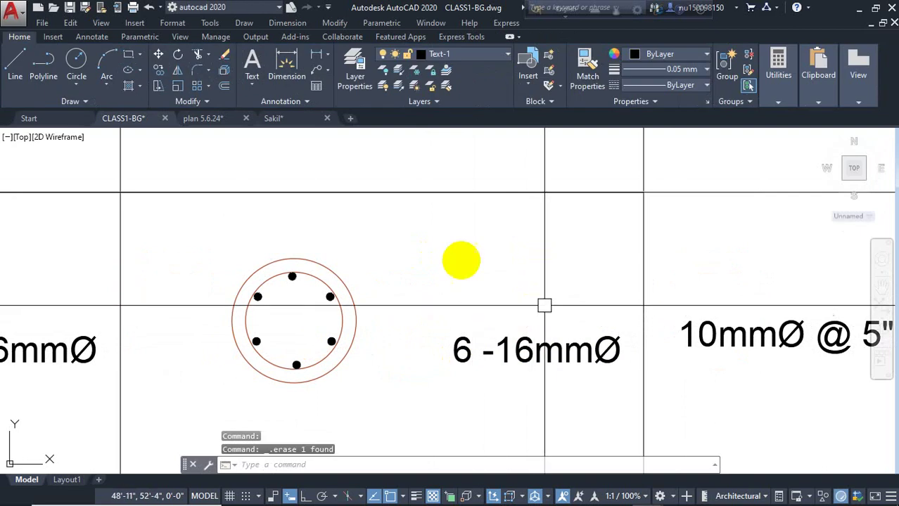
Step: Check the updated column schedule and save the drawing
{"action": "scroll", "coordinate": [607, 292], "scroll_direction": "down", "scroll_amount": 2}
{"action": "scroll", "coordinate": [708, 305], "scroll_direction": "down", "scroll_amount": 5}
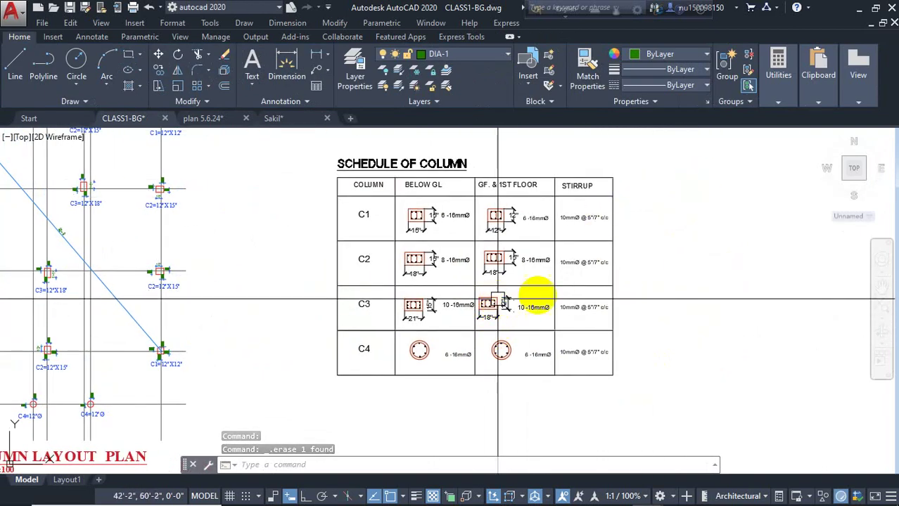
{"action": "scroll", "coordinate": [495, 237], "scroll_direction": "up", "scroll_amount": 2}
{"action": "scroll", "coordinate": [458, 250], "scroll_direction": "down", "scroll_amount": 4}
{"action": "mouse_move", "coordinate": [281, 304]}
{"action": "middle_mouse_down"}
{"action": "mouse_move", "coordinate": [373, 275]}
{"action": "mouse_move", "coordinate": [355, 304]}
{"action": "middle_mouse_up"}
{"action": "left_click", "coordinate": [75, 9]}
Step: Move the whole column schedule, including its title, closer to the column layout plan
{"action": "middle_click_drag", "start_coordinate": [386, 258], "coordinate": [384, 306]}
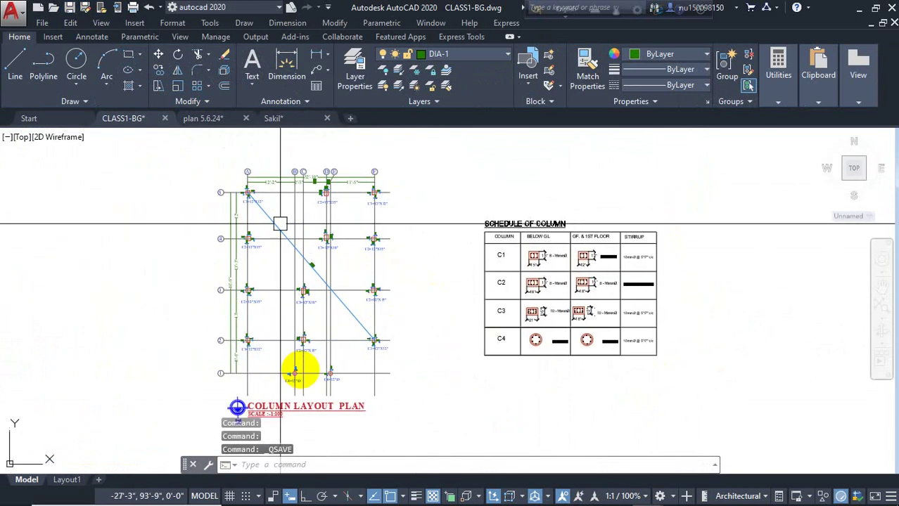
{"action": "middle_click_drag", "start_coordinate": [389, 361], "coordinate": [410, 344]}
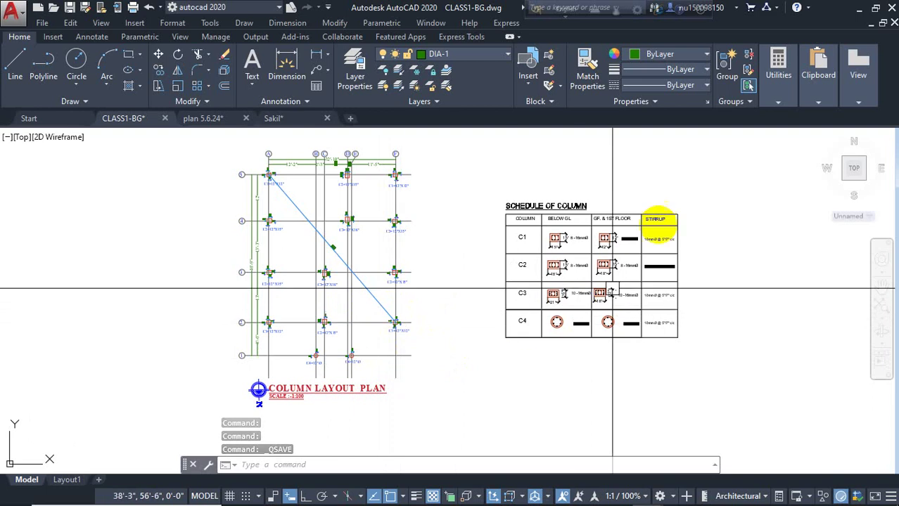
{"action": "left_click", "coordinate": [699, 164]}
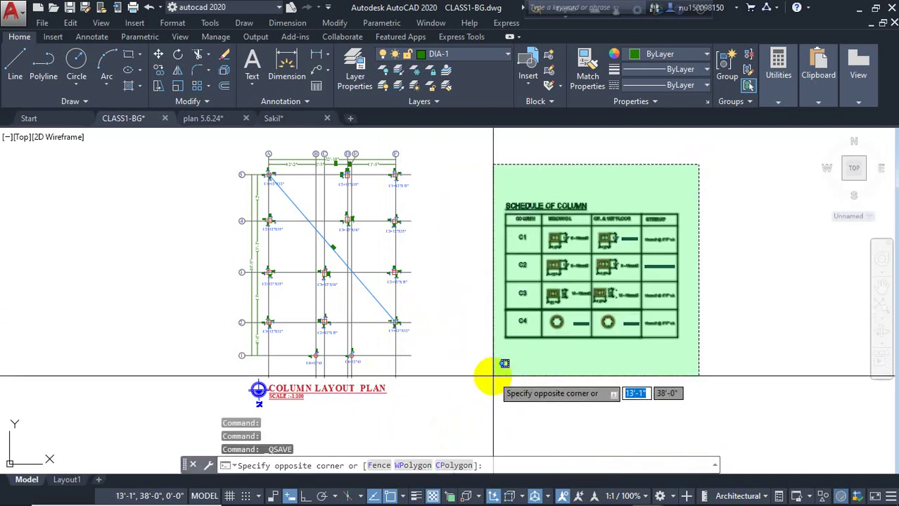
{"action": "left_click", "coordinate": [494, 376]}
{"action": "type", "text": "m"}
{"action": "key", "text": "Return"}
{"action": "left_click", "coordinate": [512, 389]}
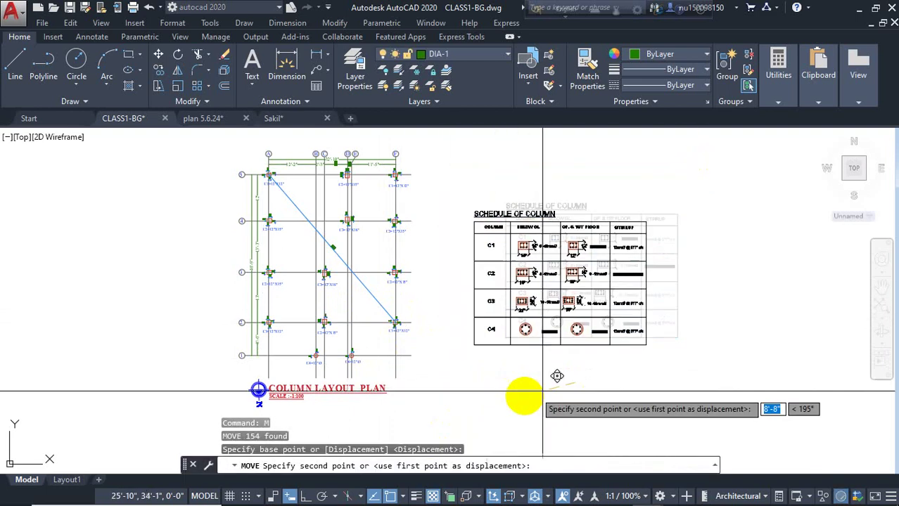
{"action": "left_click", "coordinate": [467, 384]}
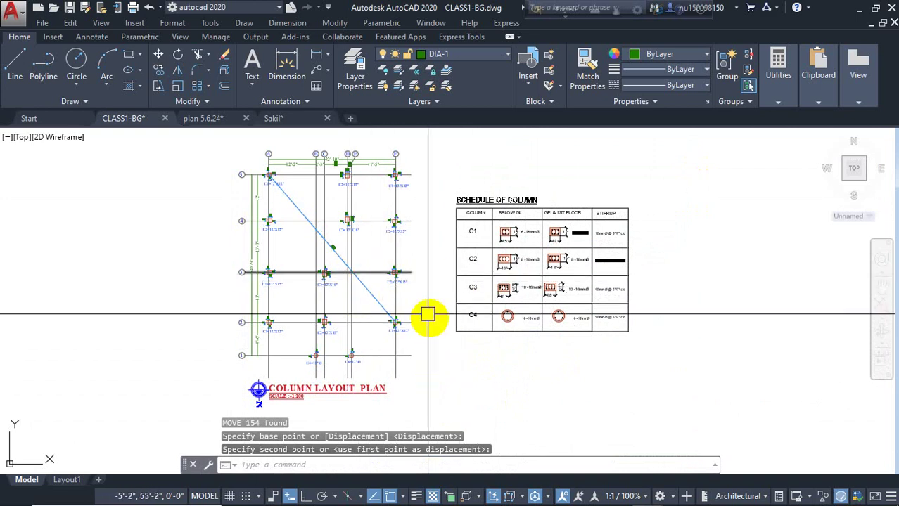
Step: Review the section sizes, reinforcement and stirrup notes for C1 to C4, and the drawings beside the schedule
{"action": "middle_click_drag", "start_coordinate": [432, 340], "coordinate": [402, 331]}
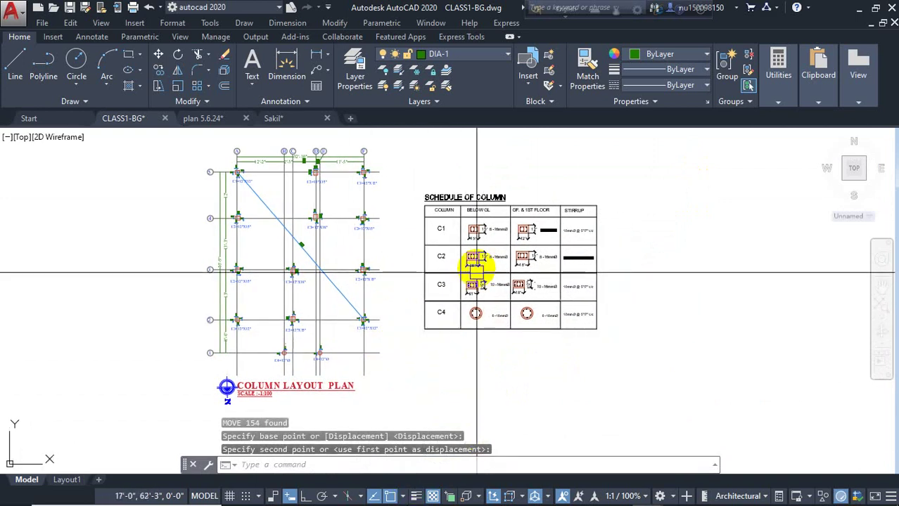
{"action": "scroll", "coordinate": [475, 270], "scroll_direction": "up", "scroll_amount": 5}
{"action": "mouse_move", "coordinate": [550, 283]}
{"action": "middle_mouse_down"}
{"action": "mouse_move", "coordinate": [448, 317]}
{"action": "mouse_move", "coordinate": [425, 271]}
{"action": "middle_mouse_up"}
{"action": "scroll", "coordinate": [436, 298], "scroll_direction": "down", "scroll_amount": 2}
{"action": "scroll", "coordinate": [479, 276], "scroll_direction": "up", "scroll_amount": 2}
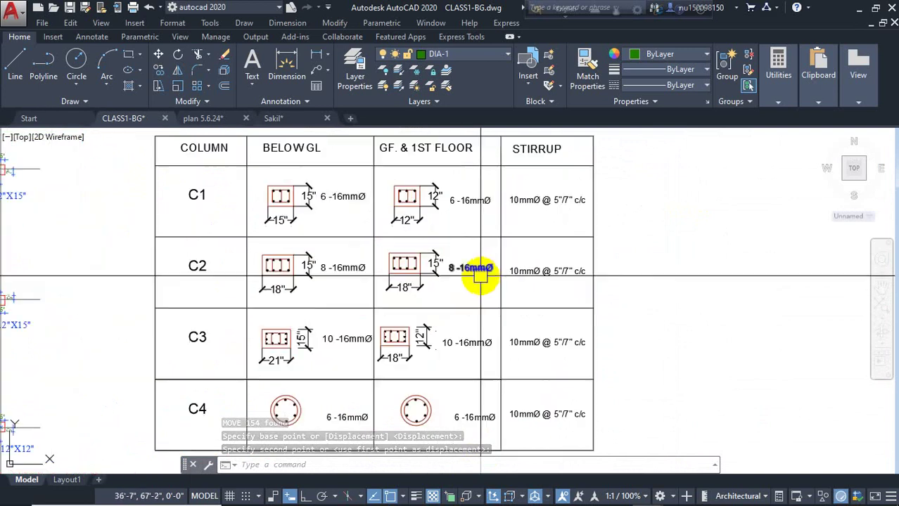
{"action": "mouse_move", "coordinate": [499, 272]}
{"action": "middle_mouse_down"}
{"action": "mouse_move", "coordinate": [524, 281]}
{"action": "mouse_move", "coordinate": [515, 266]}
{"action": "middle_mouse_up"}
{"action": "key", "text": "Escape"}
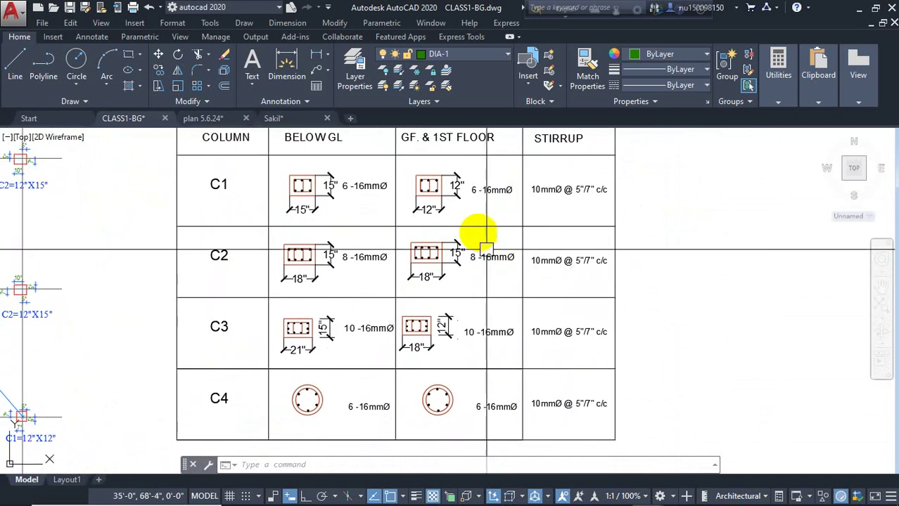
{"action": "scroll", "coordinate": [474, 253], "scroll_direction": "down", "scroll_amount": 1}
{"action": "scroll", "coordinate": [578, 209], "scroll_direction": "up", "scroll_amount": 4}
{"action": "scroll", "coordinate": [326, 262], "scroll_direction": "down", "scroll_amount": 6}
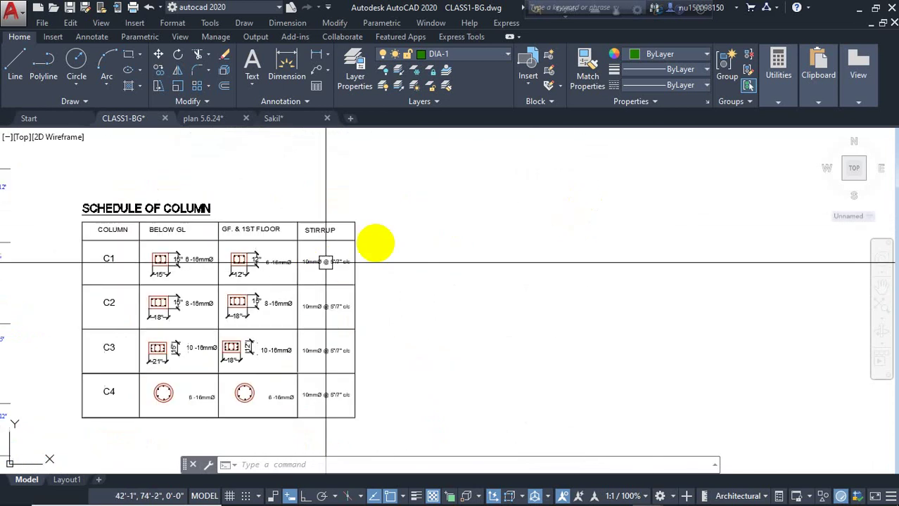
{"action": "scroll", "coordinate": [343, 283], "scroll_direction": "down", "scroll_amount": 5}
{"action": "scroll", "coordinate": [418, 263], "scroll_direction": "up", "scroll_amount": 4}
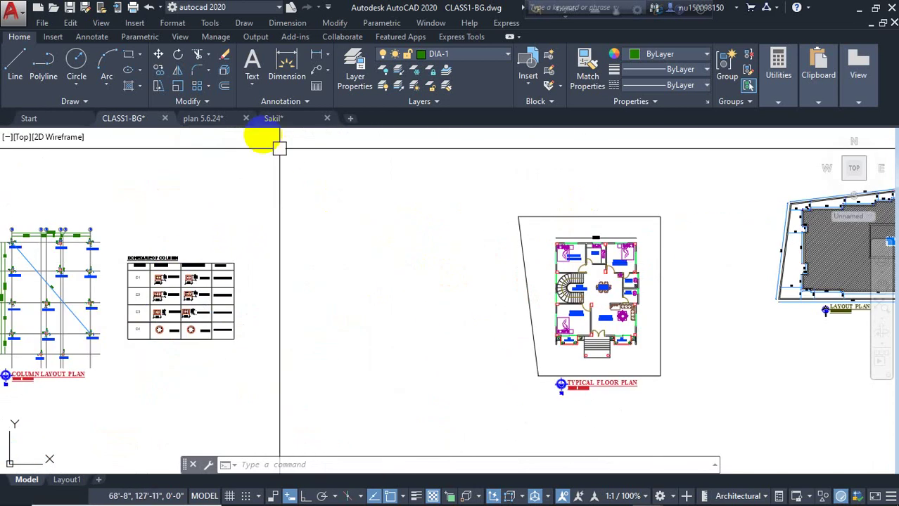
Step: Switch to the Sakil drawing and find the long section of the typical grade beam
{"action": "left_click", "coordinate": [300, 120]}
{"action": "scroll", "coordinate": [327, 302], "scroll_direction": "down", "scroll_amount": 5}
{"action": "scroll", "coordinate": [541, 267], "scroll_direction": "up", "scroll_amount": 4}
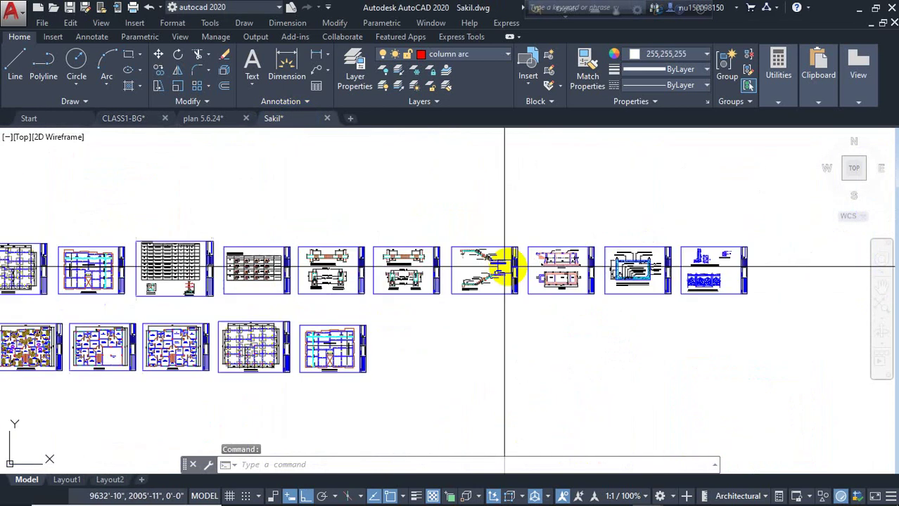
{"action": "scroll", "coordinate": [251, 281], "scroll_direction": "up", "scroll_amount": 2}
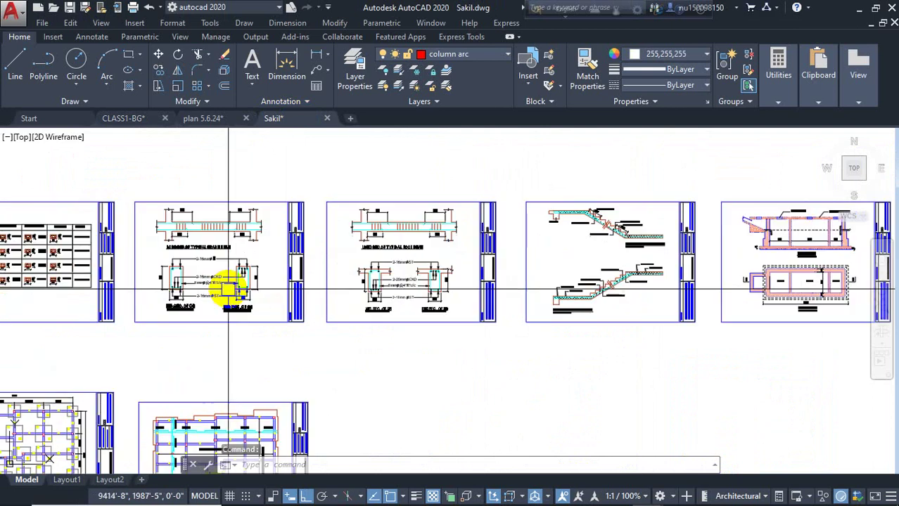
{"action": "mouse_move", "coordinate": [251, 281]}
{"action": "middle_mouse_down"}
{"action": "mouse_move", "coordinate": [485, 253]}
{"action": "mouse_move", "coordinate": [466, 261]}
{"action": "mouse_move", "coordinate": [598, 229]}
{"action": "mouse_move", "coordinate": [637, 197]}
{"action": "mouse_move", "coordinate": [550, 285]}
{"action": "middle_mouse_up"}
{"action": "scroll", "coordinate": [570, 189], "scroll_direction": "up", "scroll_amount": 8}
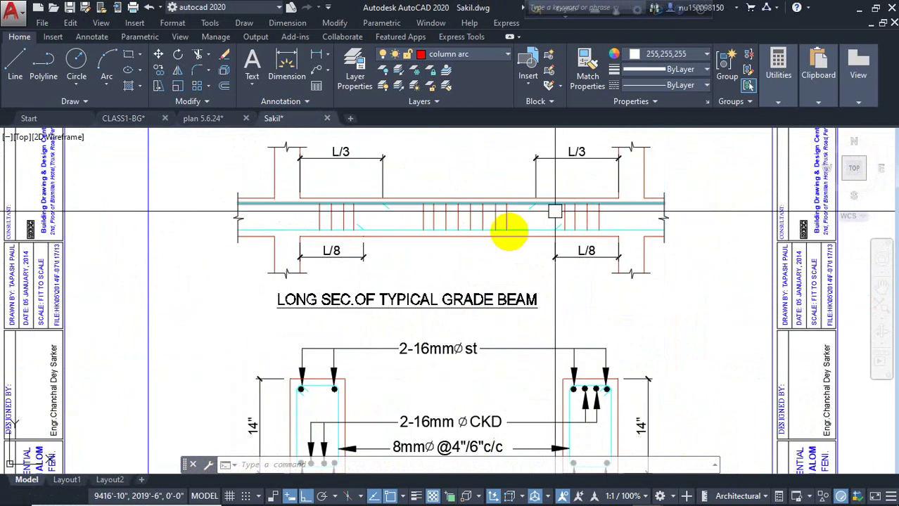
{"action": "mouse_move", "coordinate": [452, 257]}
{"action": "middle_mouse_down"}
{"action": "mouse_move", "coordinate": [451, 332]}
{"action": "mouse_move", "coordinate": [473, 342]}
{"action": "middle_mouse_up"}
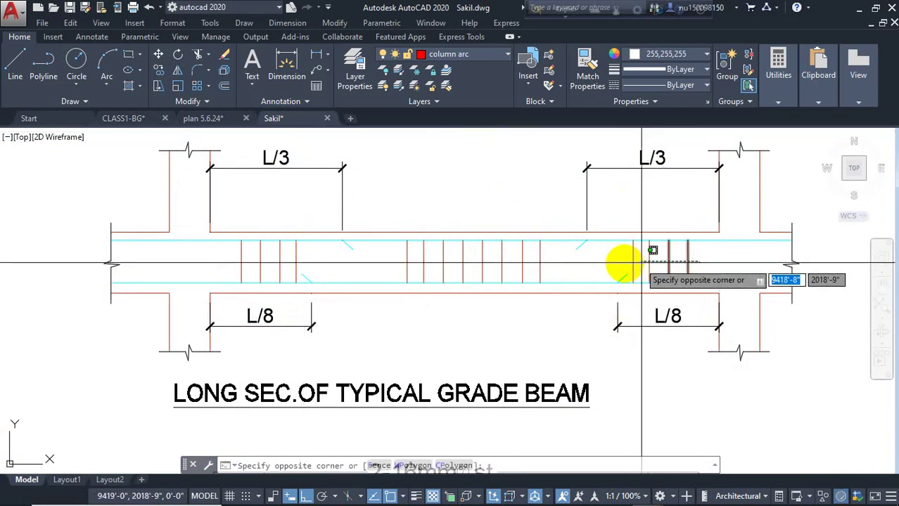
Step: Highlight the four stirrups in the grade beam's right-hand L/8 zone and inspect their spacing
{"action": "scroll", "coordinate": [707, 252], "scroll_direction": "up", "scroll_amount": 2}
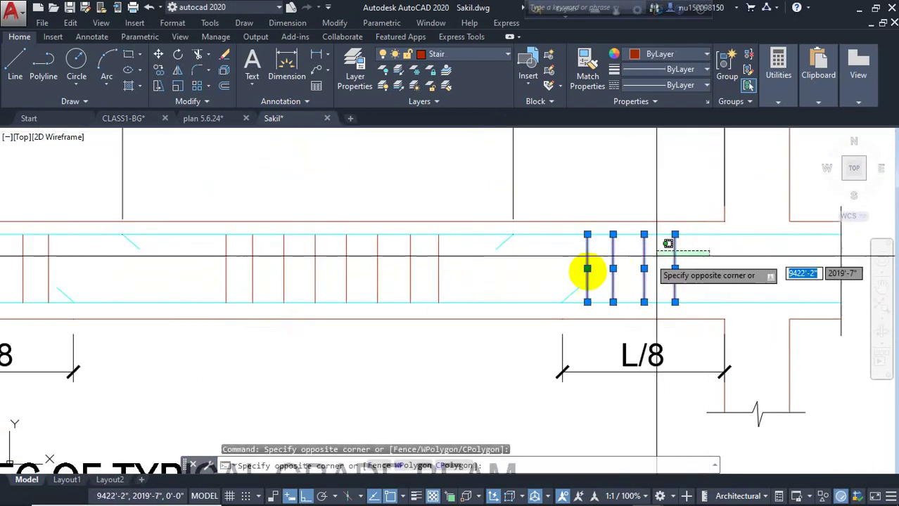
{"action": "left_click", "coordinate": [578, 265]}
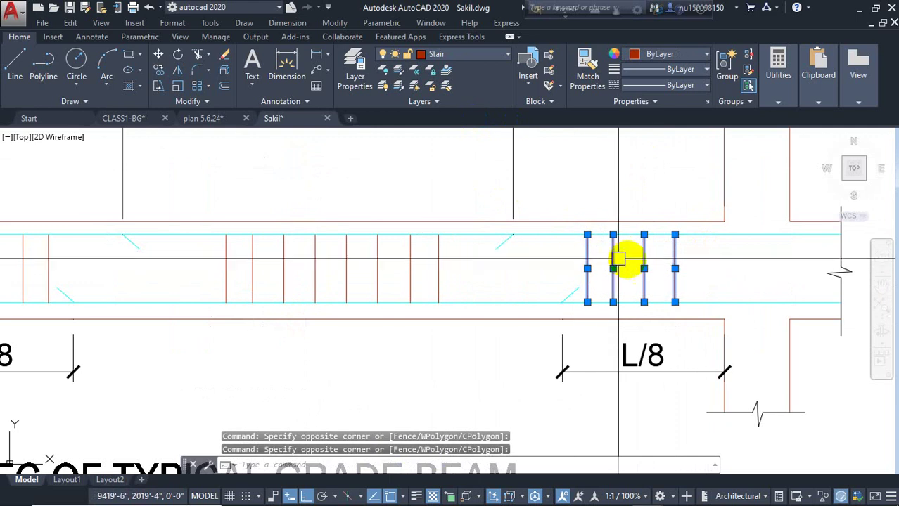
{"action": "scroll", "coordinate": [720, 259], "scroll_direction": "up", "scroll_amount": 4}
{"action": "scroll", "coordinate": [685, 267], "scroll_direction": "down", "scroll_amount": 4}
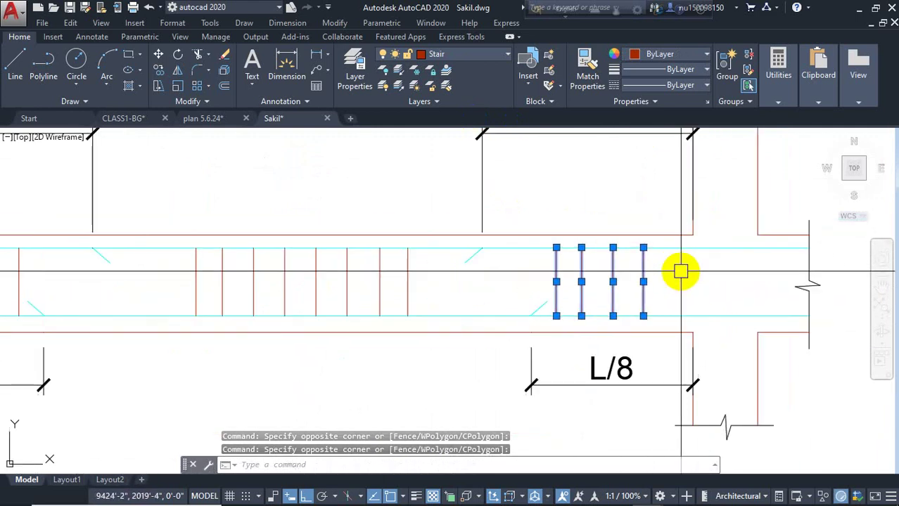
{"action": "scroll", "coordinate": [638, 261], "scroll_direction": "down", "scroll_amount": 4}
{"action": "scroll", "coordinate": [621, 273], "scroll_direction": "up", "scroll_amount": 2}
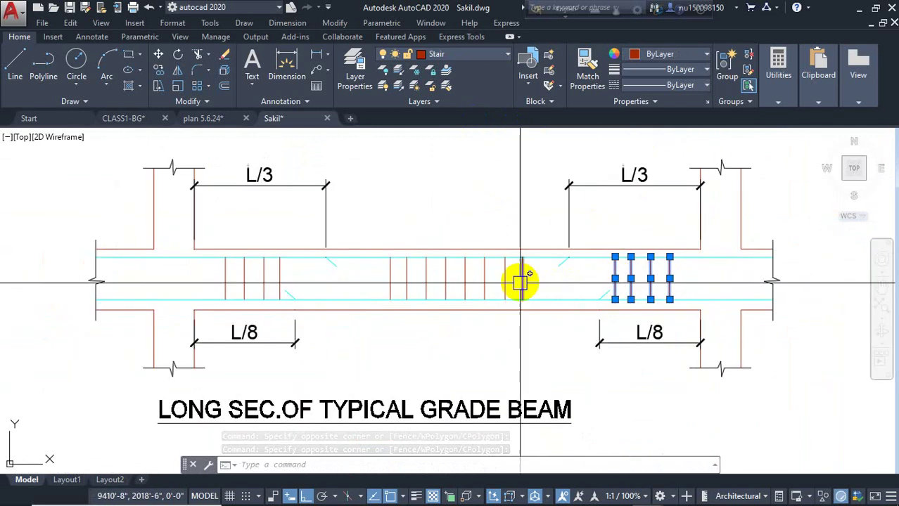
Step: Highlight the grade beam's midspan and left-end stirrups to compare their spacing, and clear the selection
{"action": "middle_click_drag", "start_coordinate": [521, 281], "coordinate": [624, 278]}
{"action": "scroll", "coordinate": [623, 277], "scroll_direction": "up", "scroll_amount": 2}
{"action": "left_click", "coordinate": [629, 266]}
{"action": "left_click", "coordinate": [400, 290]}
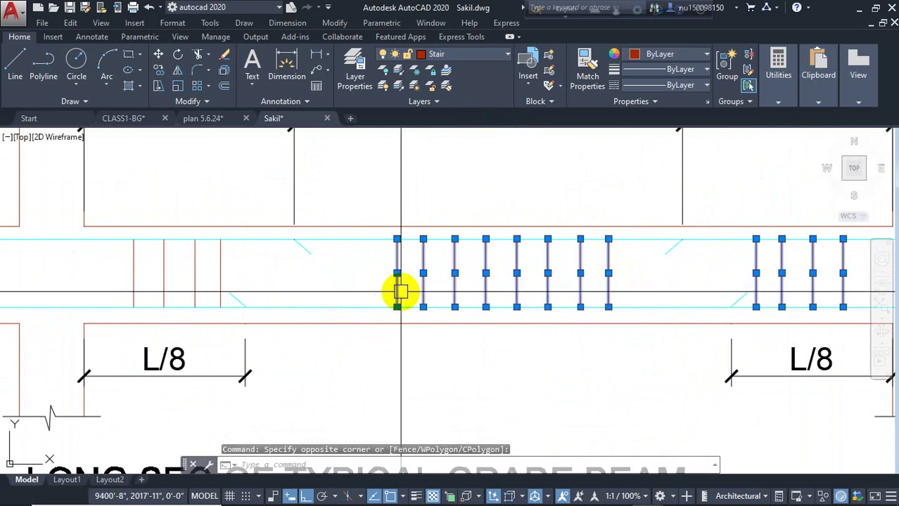
{"action": "middle_click_drag", "start_coordinate": [399, 290], "coordinate": [573, 286]}
{"action": "left_click", "coordinate": [415, 263]}
{"action": "left_click", "coordinate": [277, 273]}
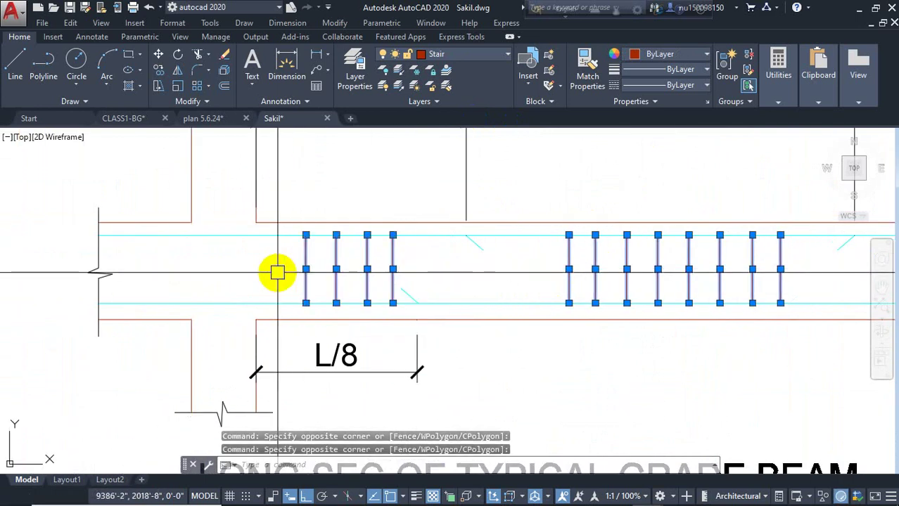
{"action": "key", "text": "Escape"}
{"action": "scroll", "coordinate": [171, 201], "scroll_direction": "down", "scroll_amount": 4}
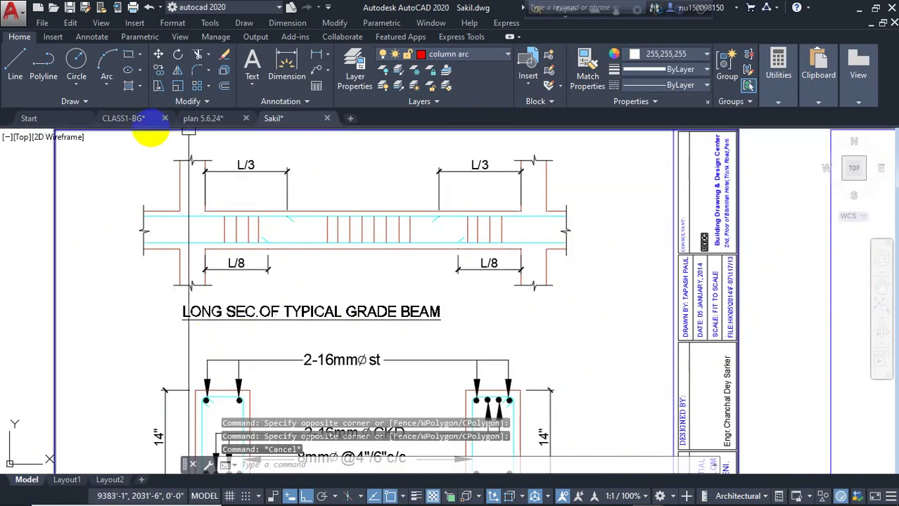
Step: Return to the CLASS1-BG drawing and review the column schedule's C3 and C4 reinforcement and stirrup notes, and its placement beside the column layout plan
{"action": "left_click", "coordinate": [123, 118]}
{"action": "scroll", "coordinate": [151, 295], "scroll_direction": "up", "scroll_amount": 7}
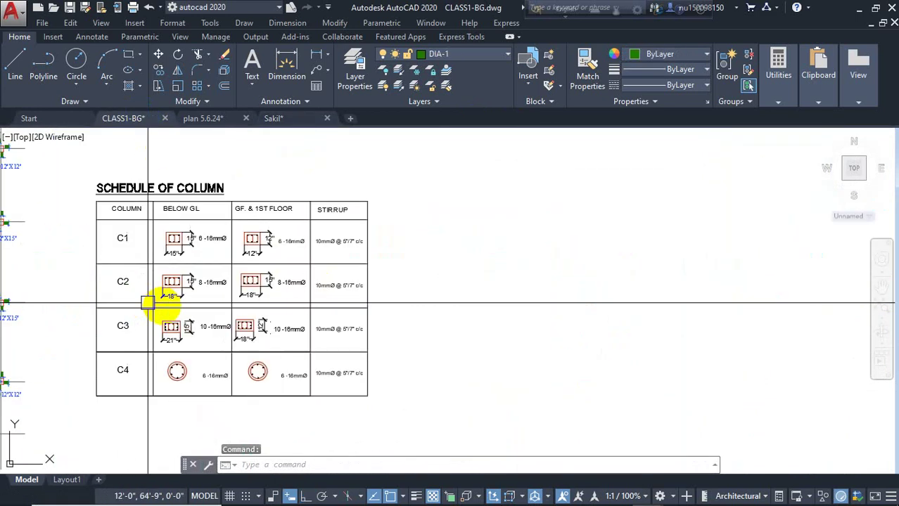
{"action": "scroll", "coordinate": [427, 301], "scroll_direction": "down", "scroll_amount": 3}
{"action": "middle_click_drag", "start_coordinate": [427, 301], "coordinate": [428, 300]}
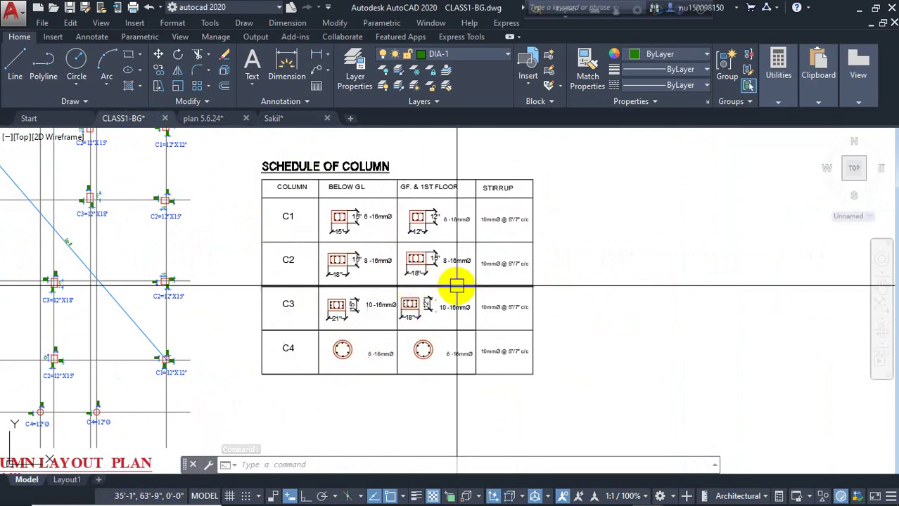
{"action": "scroll", "coordinate": [461, 358], "scroll_direction": "up", "scroll_amount": 4}
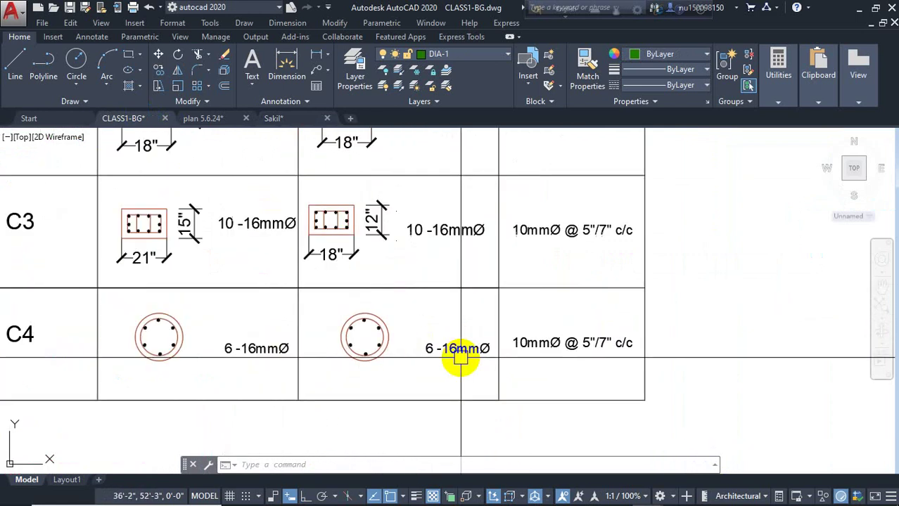
{"action": "middle_click_drag", "start_coordinate": [430, 359], "coordinate": [499, 351]}
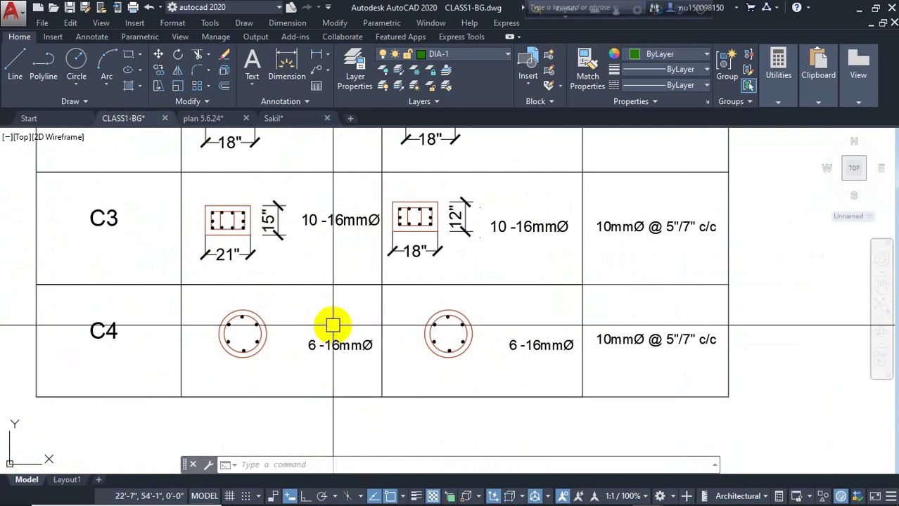
{"action": "scroll", "coordinate": [416, 210], "scroll_direction": "down", "scroll_amount": 10}
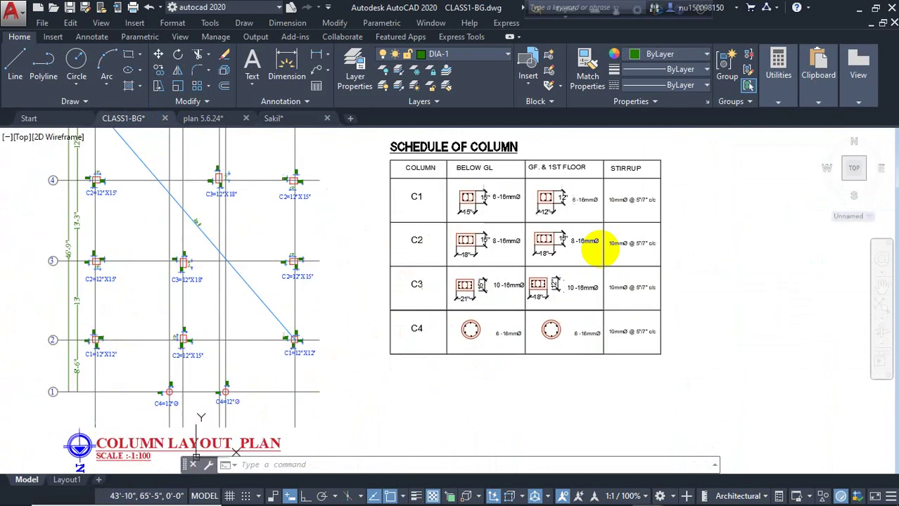
{"action": "middle_click_drag", "start_coordinate": [522, 250], "coordinate": [452, 263]}
{"action": "mouse_move", "coordinate": [793, 498]}
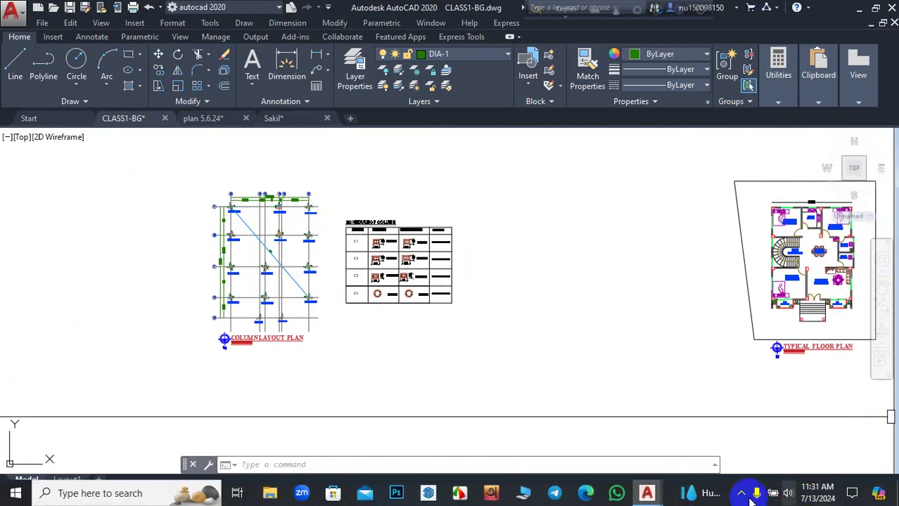